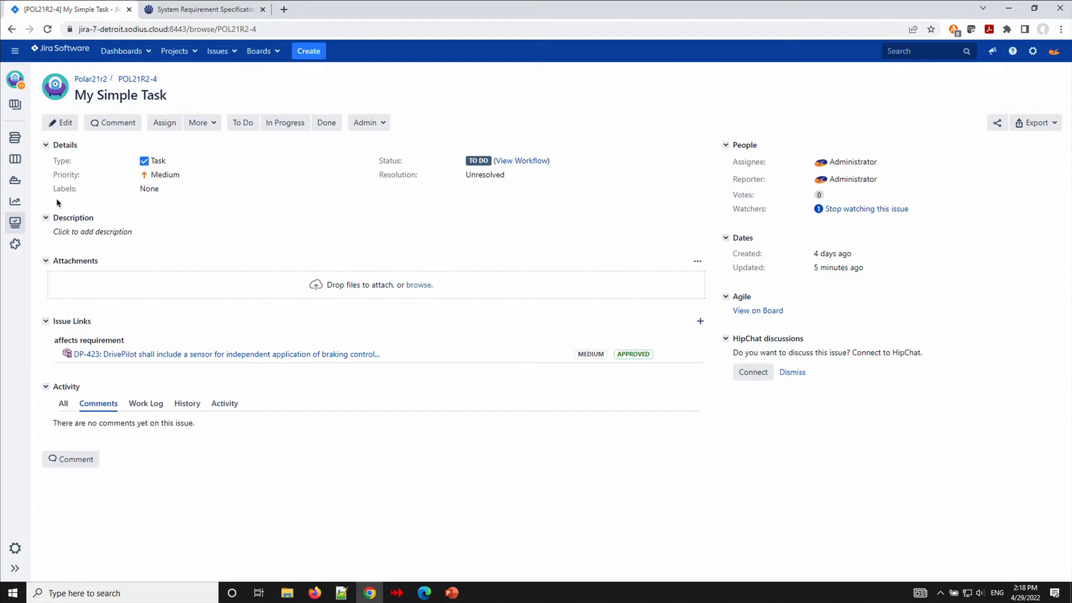
- Reload the My Simple Task issue and inspect the compact and expanded preview of its linked requirement DP-423
left_click(50, 31)
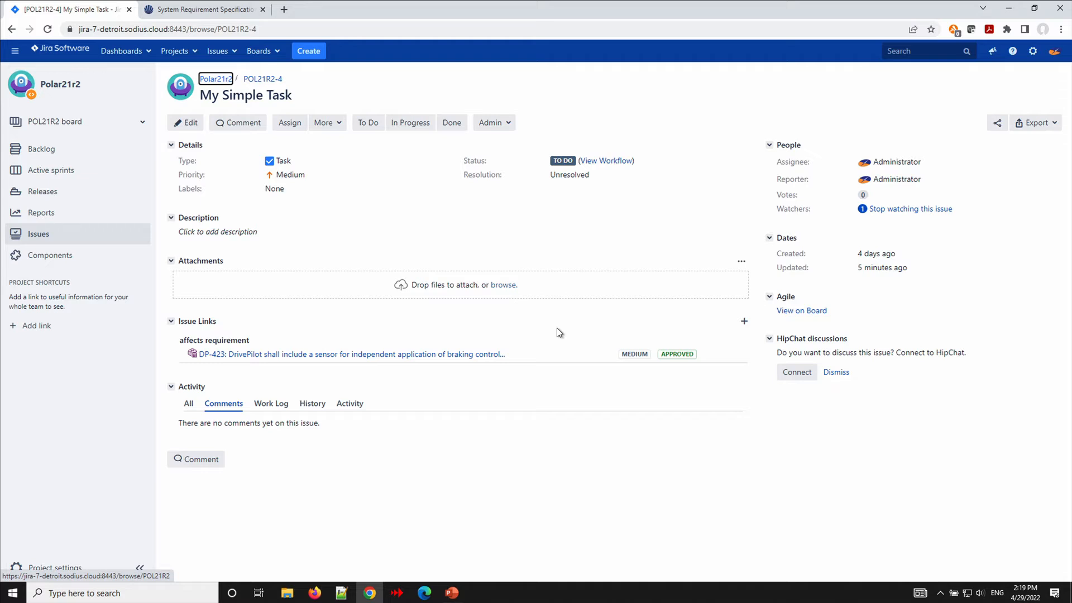
left_click(387, 353)
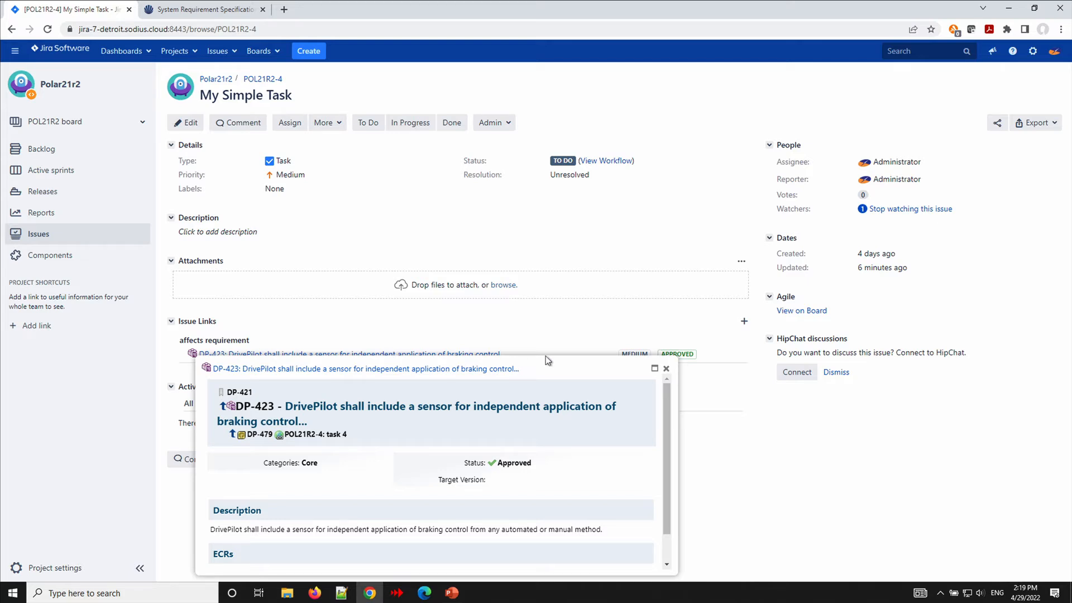
left_click(655, 369)
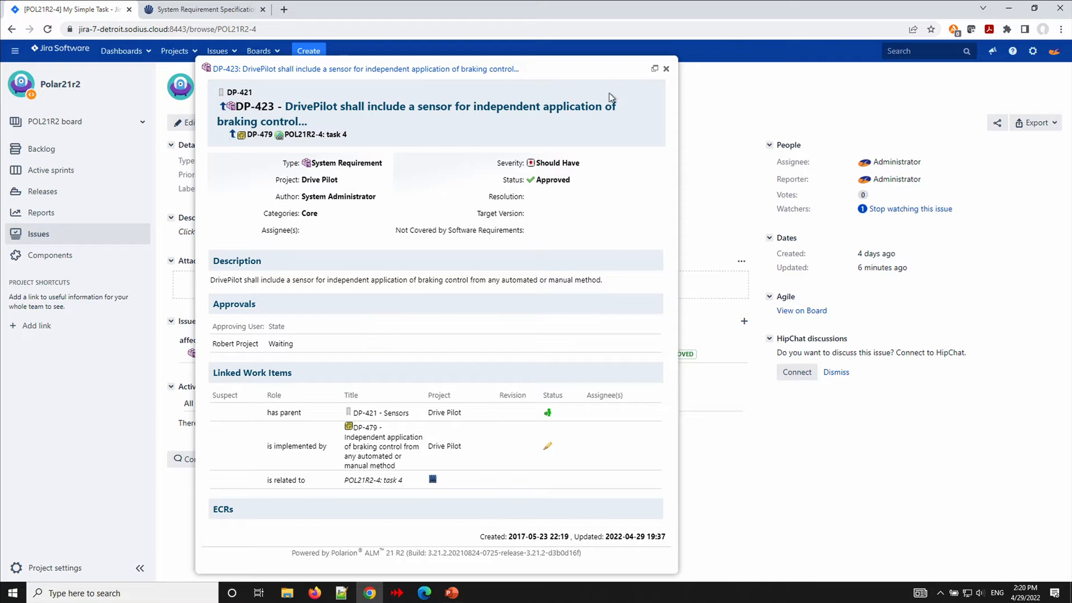
left_click(653, 70)
left_click(665, 334)
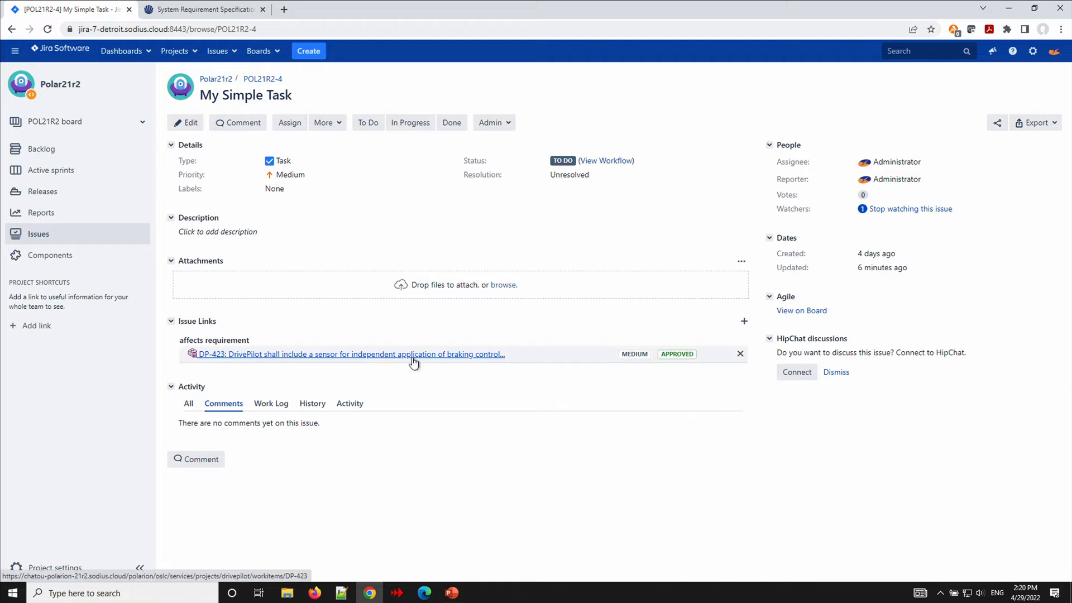
- Open linked requirement DP-423 in Polarion and check its related Jira task, returning to the Jira issue
mouse_move(412, 357)
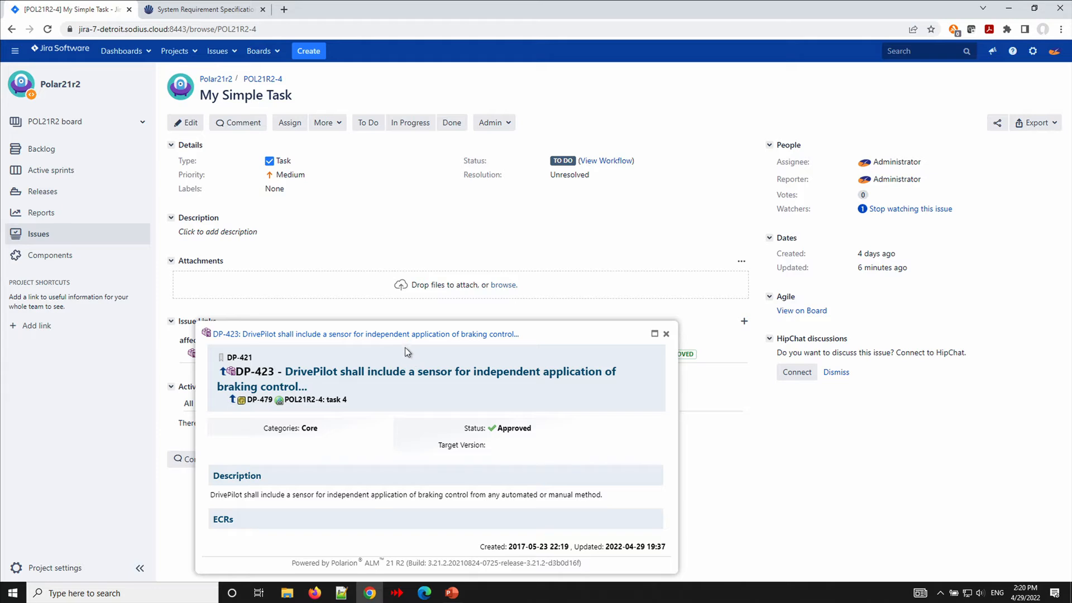
left_click(404, 334)
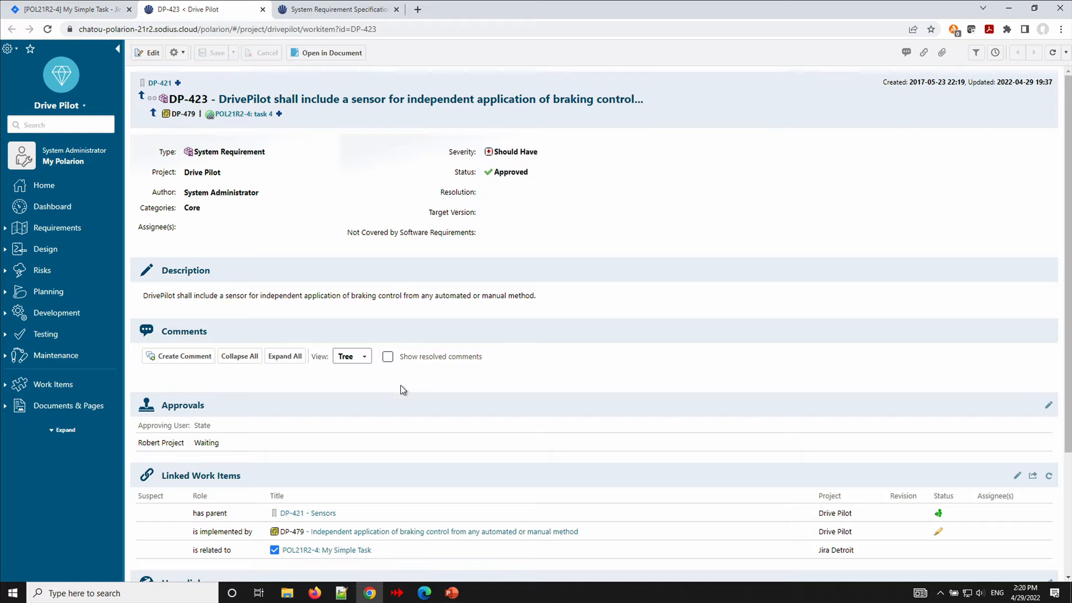
mouse_move(349, 550)
left_click(88, 11)
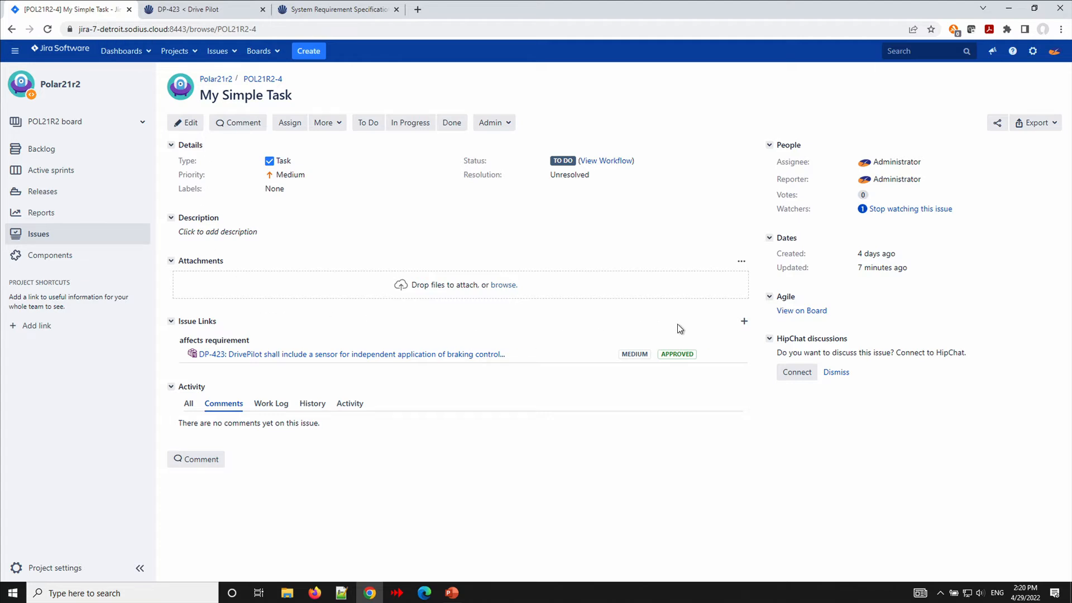
- Reject requirement DP-423 in Polarion with the resolution Obsolete and save it
left_click(190, 11)
left_click(505, 171)
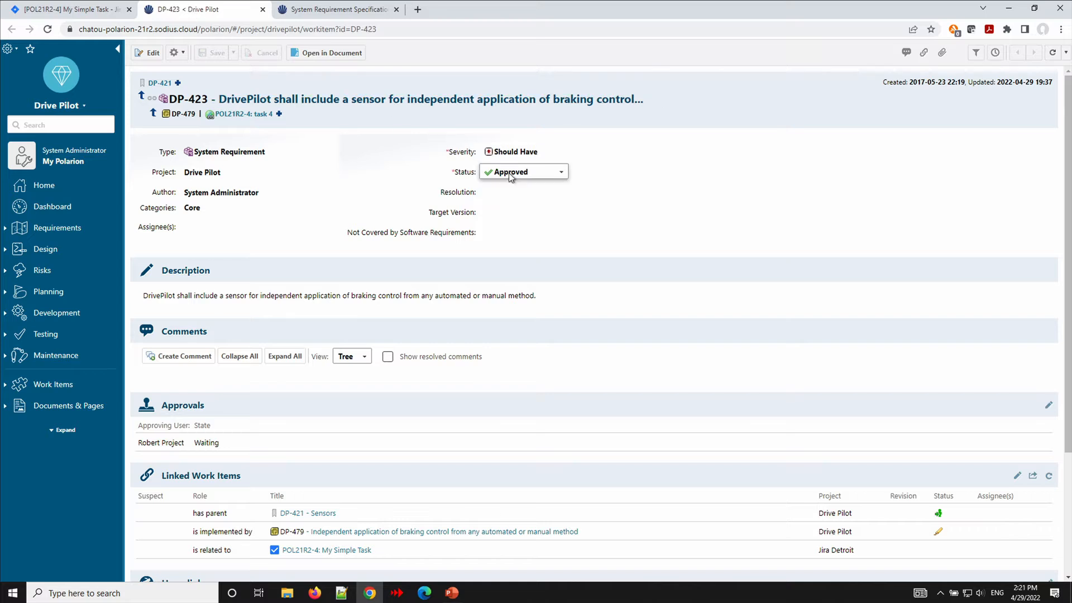
left_click(561, 174)
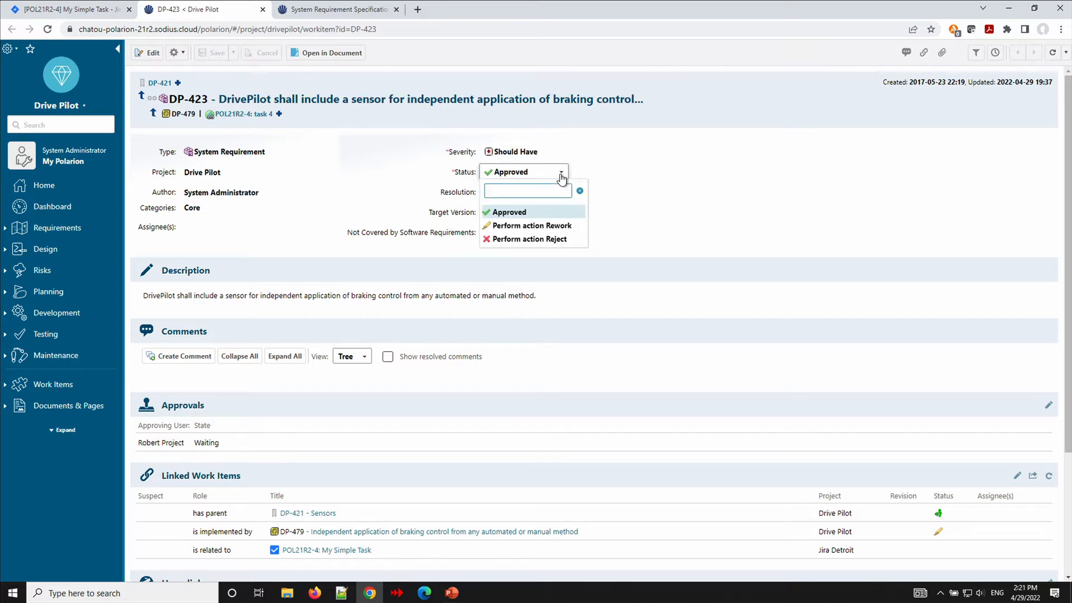
left_click(561, 240)
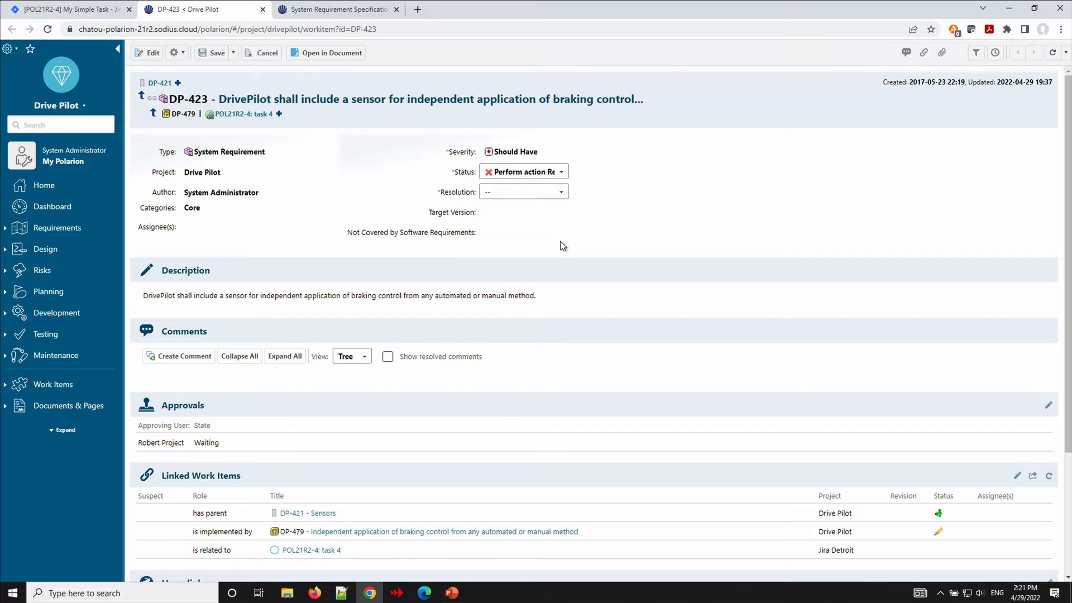
left_click(563, 194)
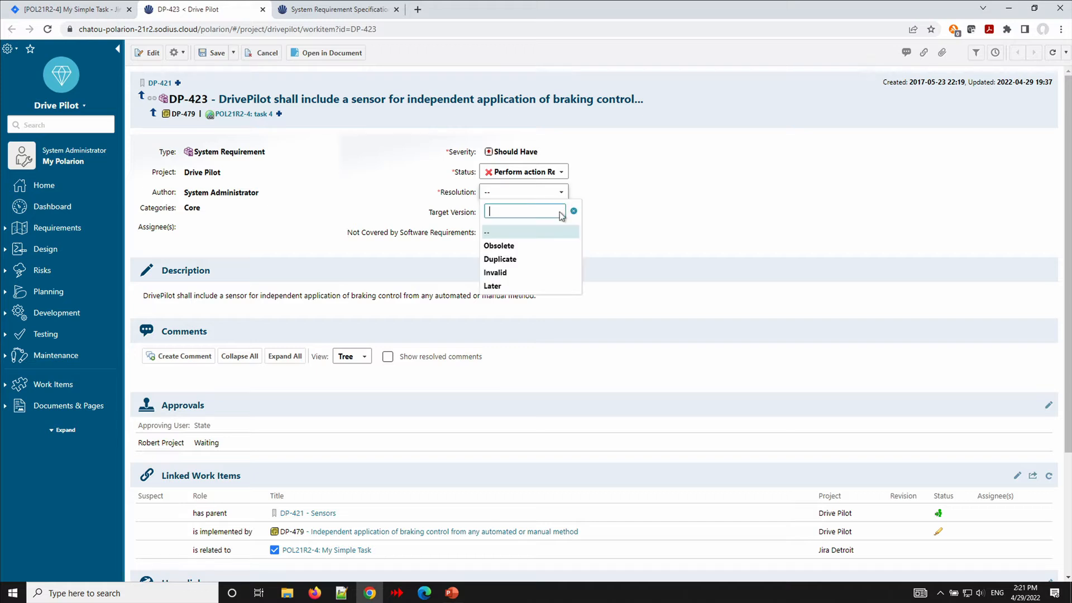
left_click(538, 247)
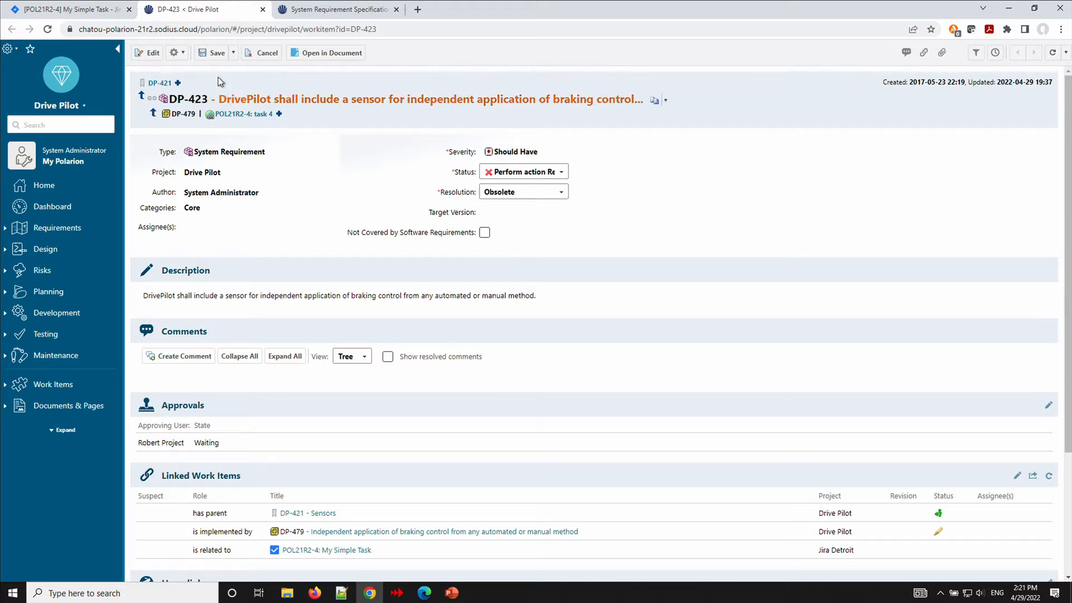
left_click(213, 55)
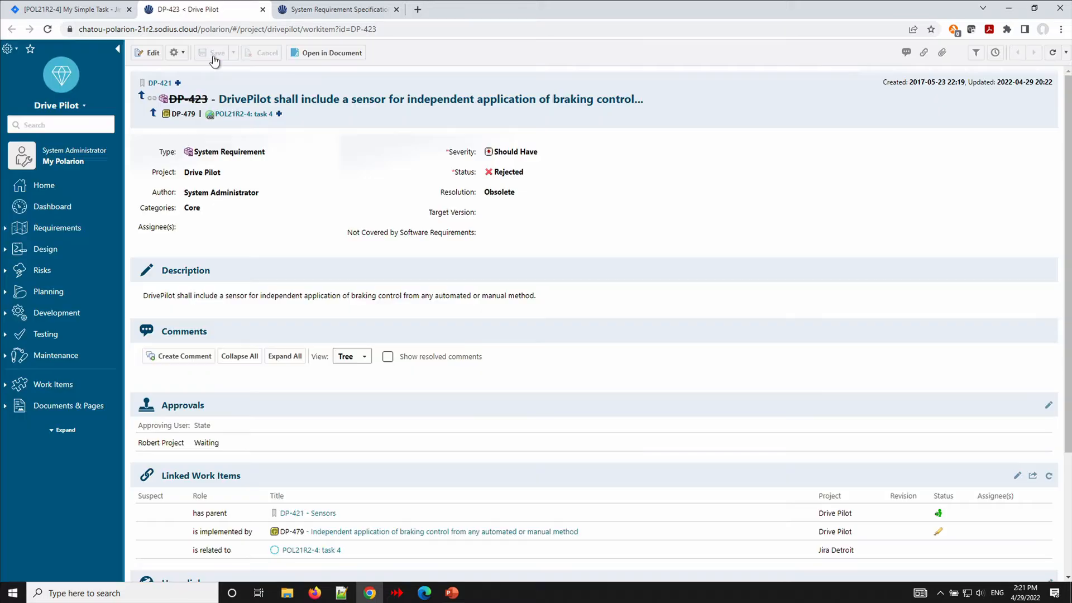
- Return to the Jira issue, preview linked requirement DP-423 and reload the page to refresh its status
left_click(78, 13)
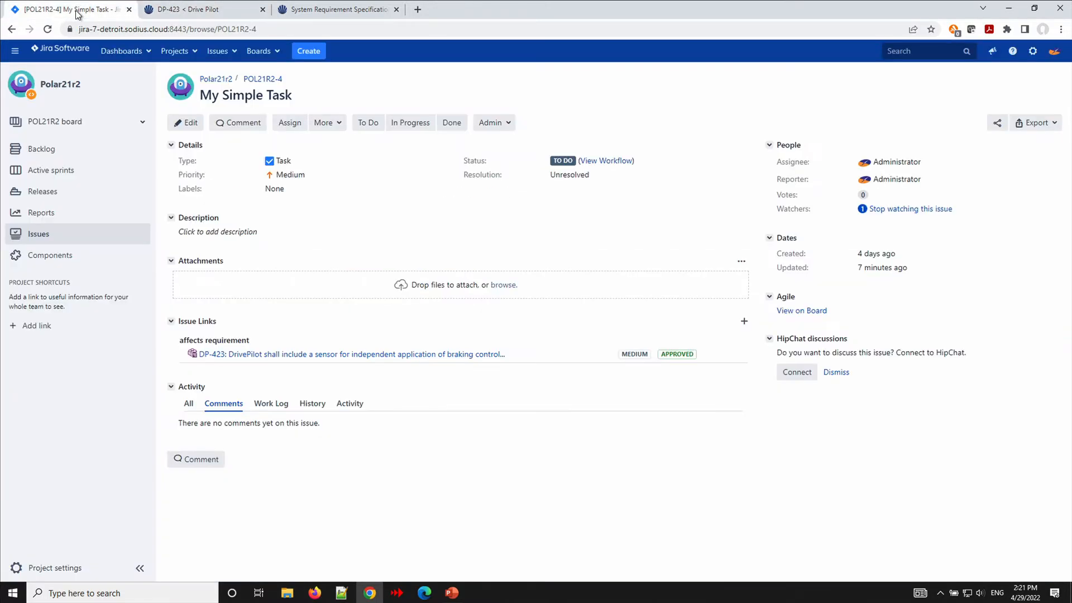
mouse_move(302, 356)
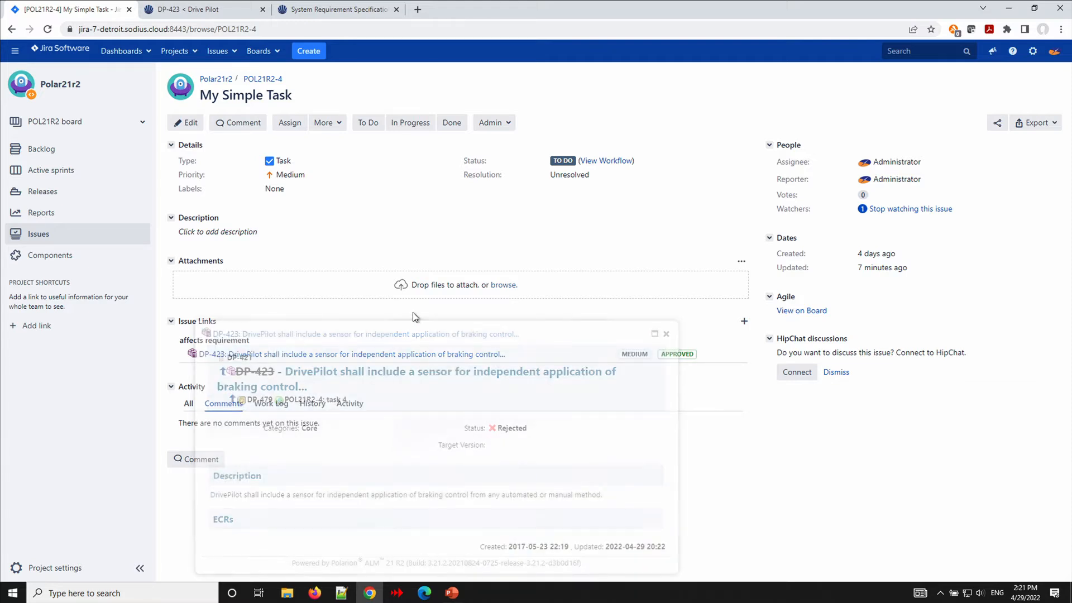
left_click(48, 35)
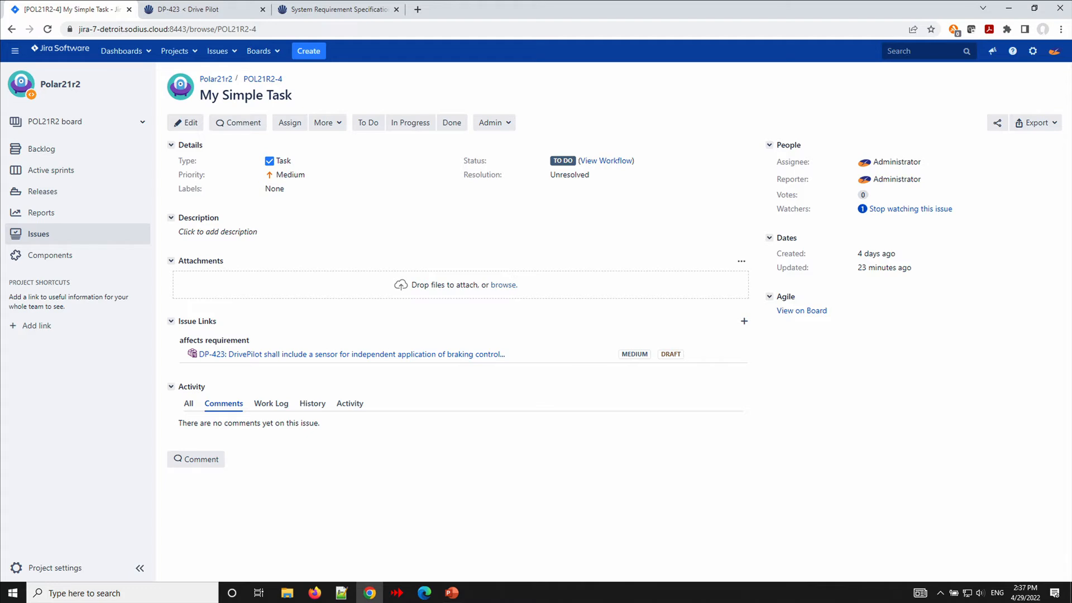
- Start a collaboration link on My Simple Task with link type Implements Requirement and container Drive Pilot
left_click(331, 135)
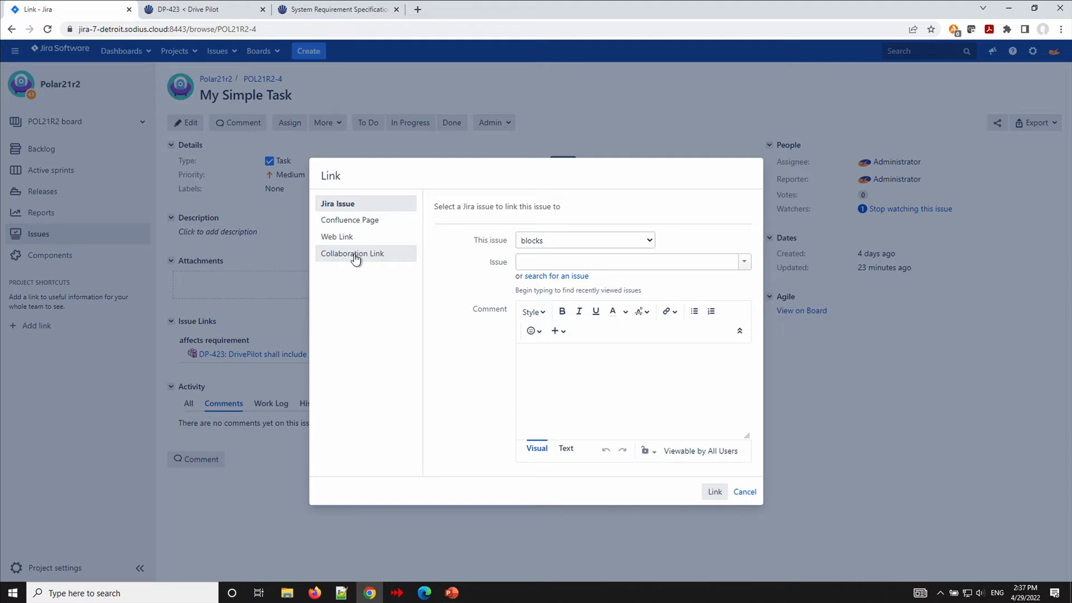
left_click(355, 256)
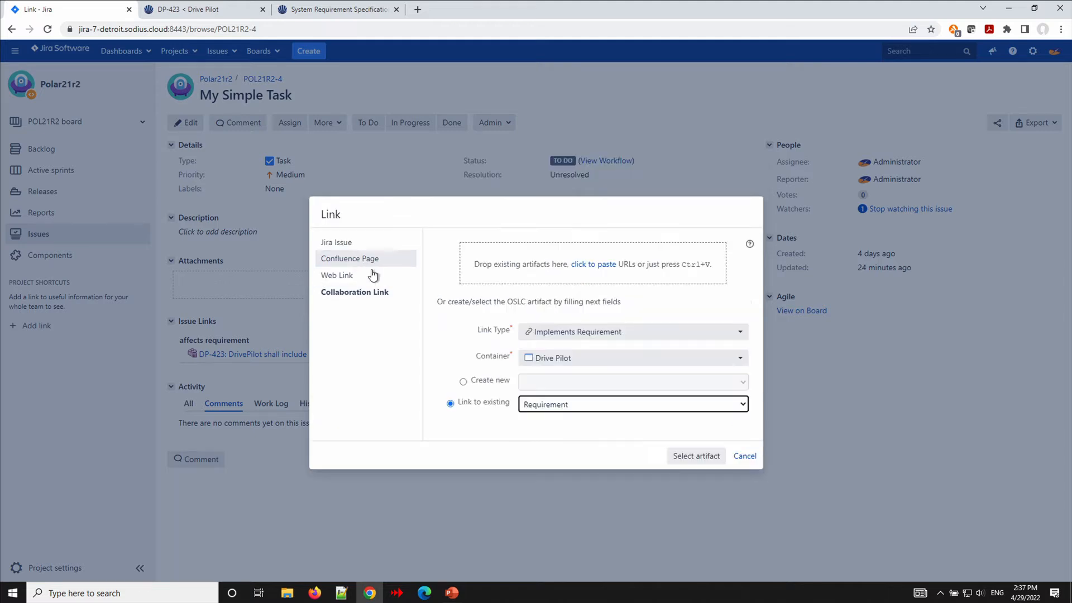
left_click(628, 333)
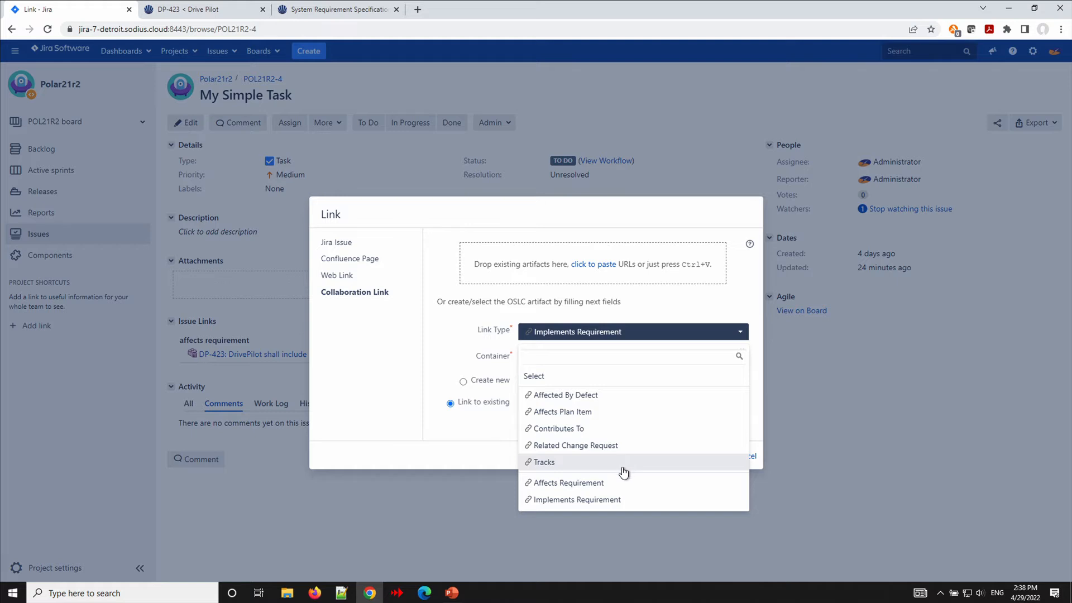
left_click(620, 502)
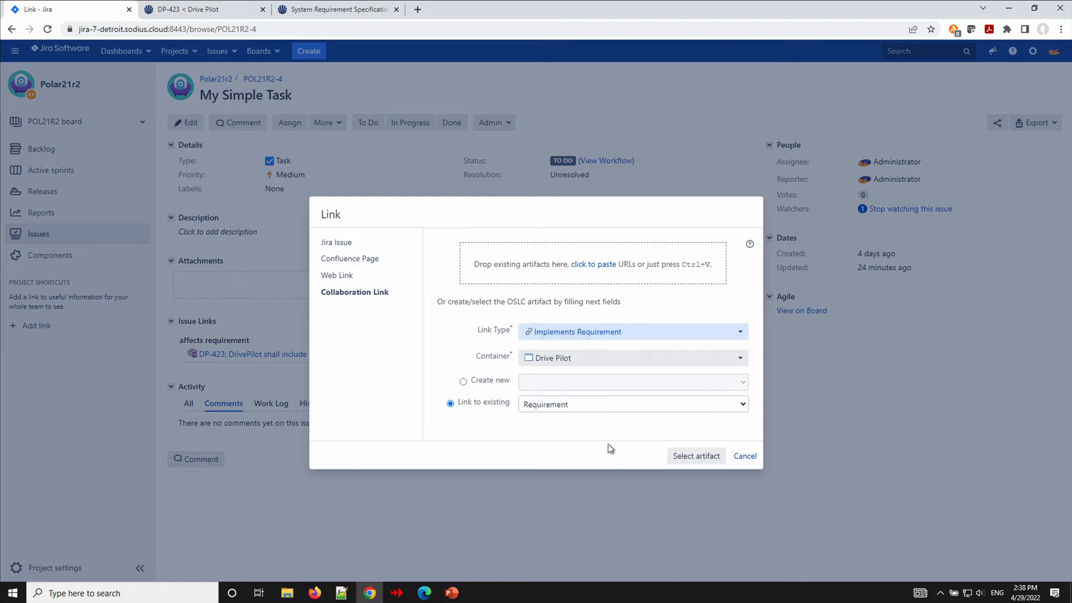
left_click(586, 363)
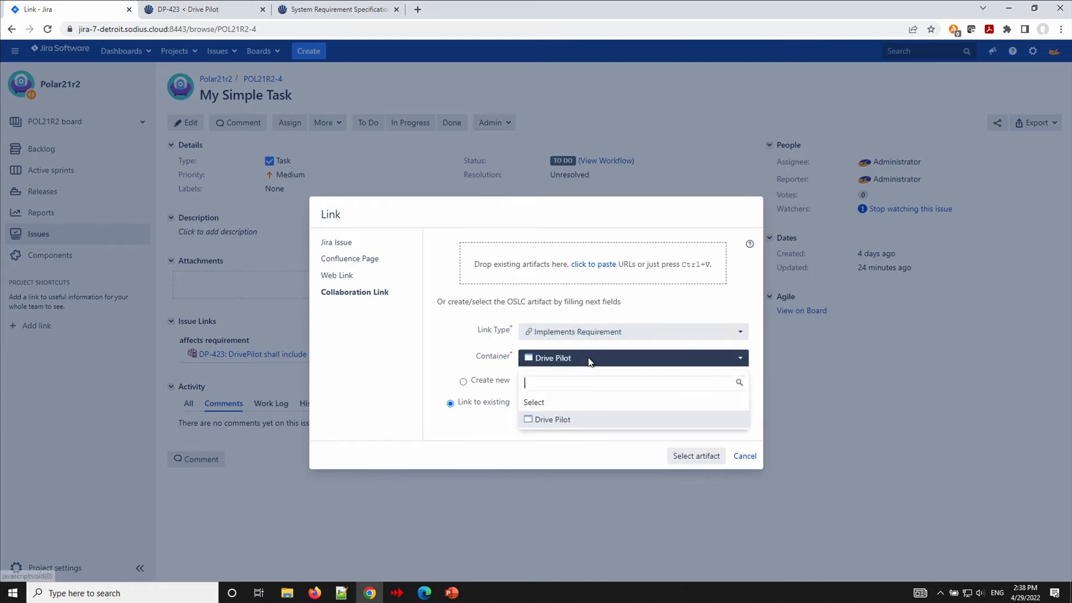
left_click(591, 361)
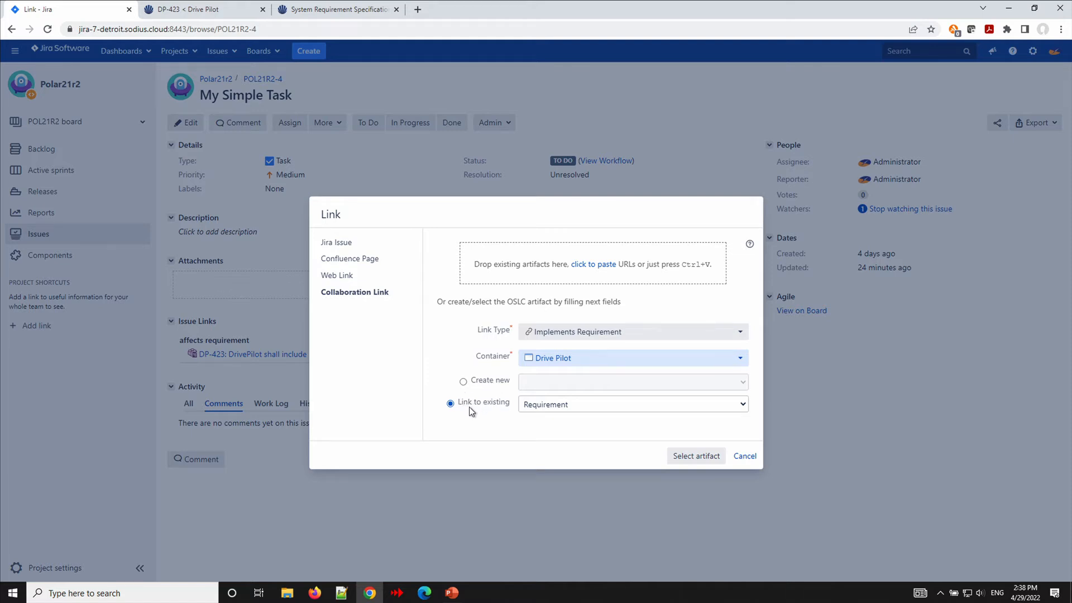
- Select existing requirement DP-419, "The SOS will have in-dash mount option.s", as the artifact to link
left_click(686, 456)
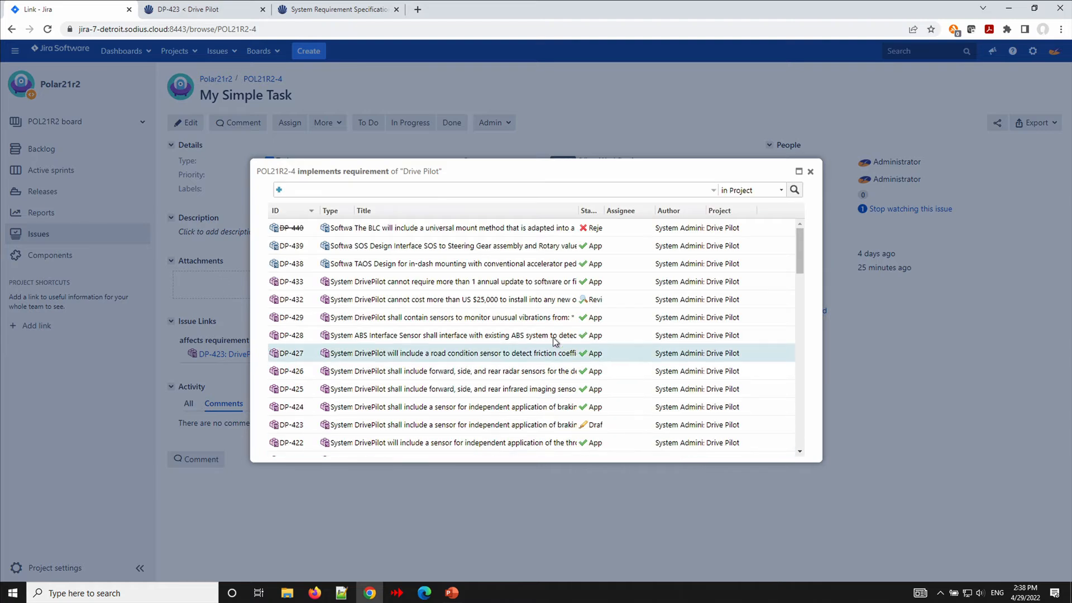
scroll(537, 339, "down", 1)
scroll(534, 335, "down", 3)
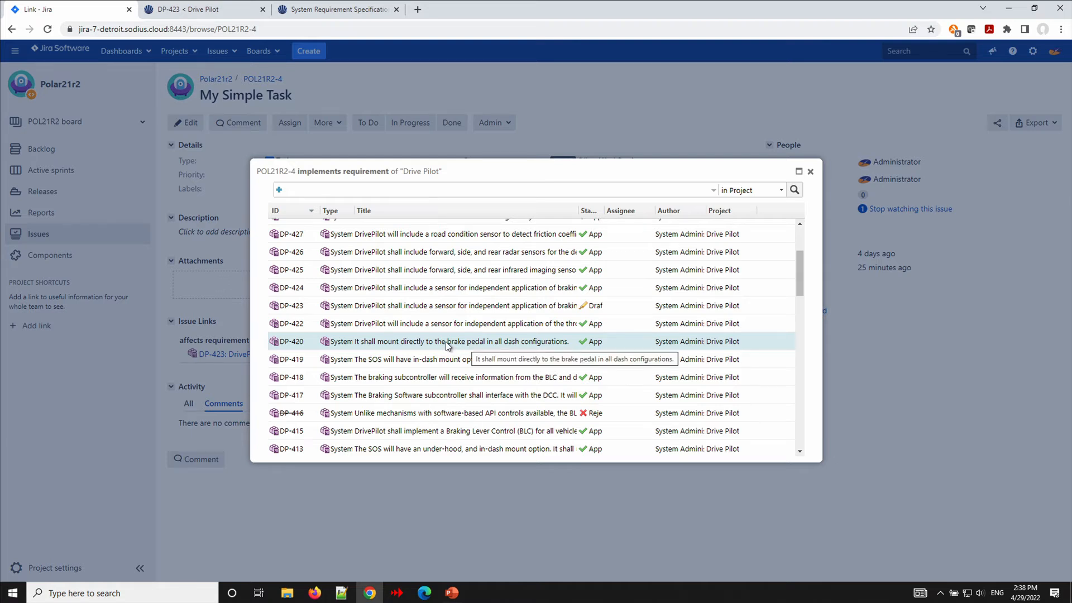
double_click(442, 357)
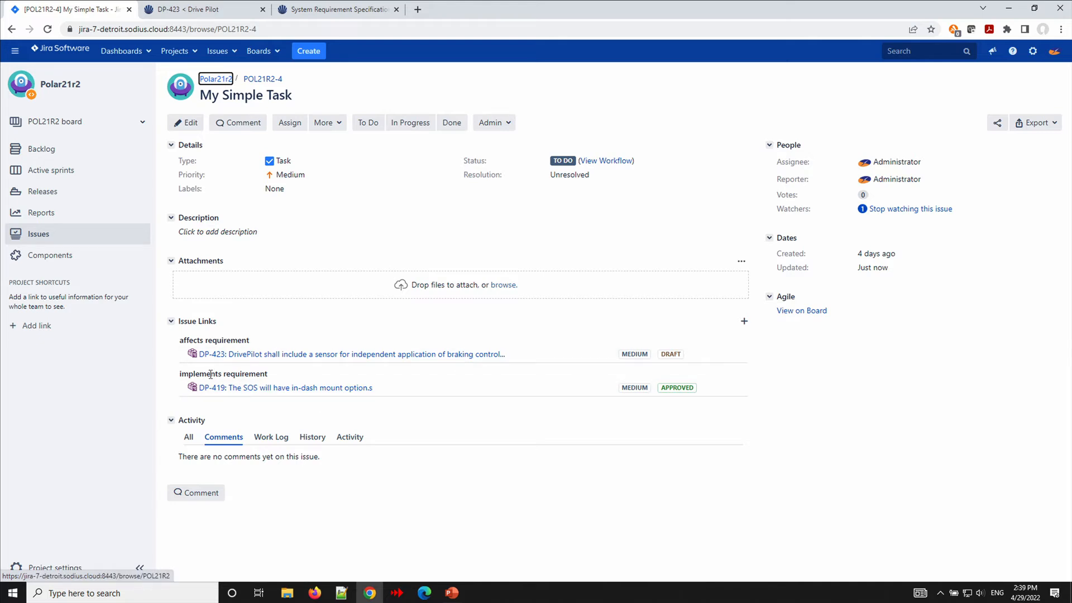
- Open linked requirement DP-419 in Polarion and preview its implementing Jira task, returning to the Jira issue
mouse_move(252, 391)
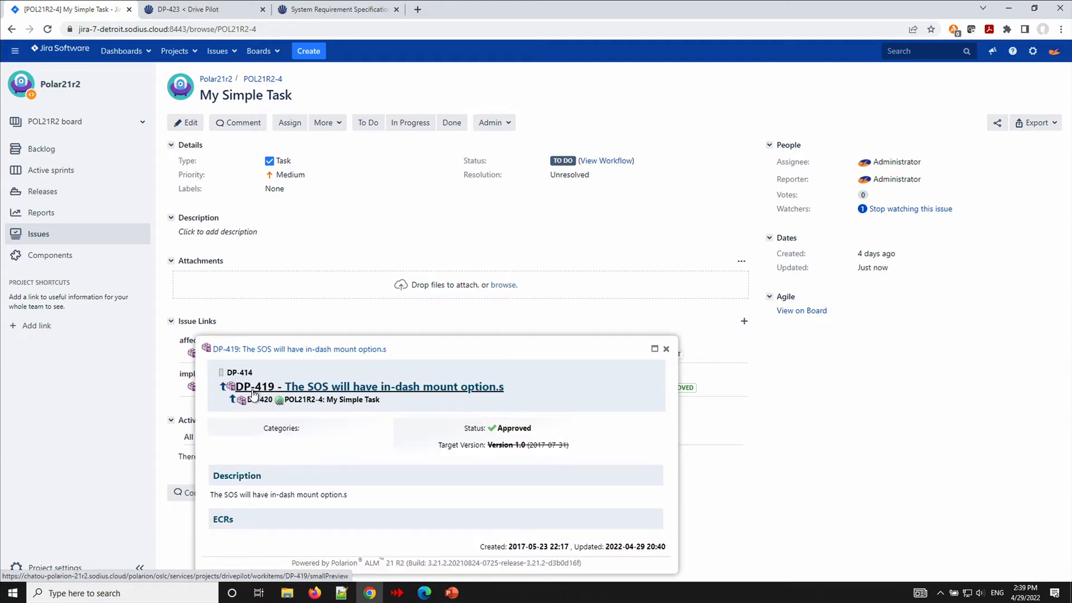
left_click(277, 350)
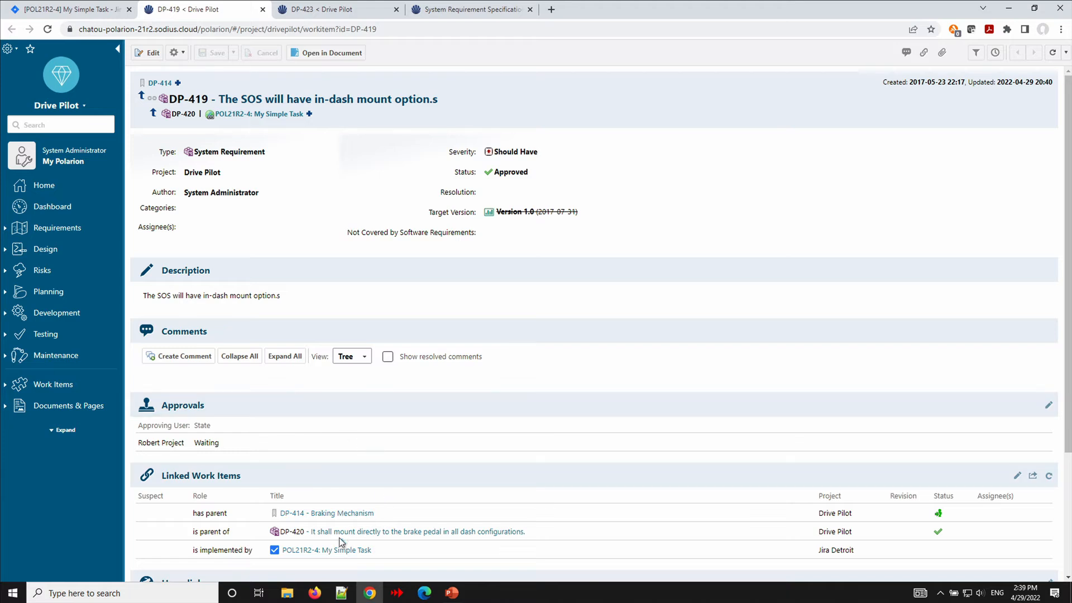
mouse_move(325, 553)
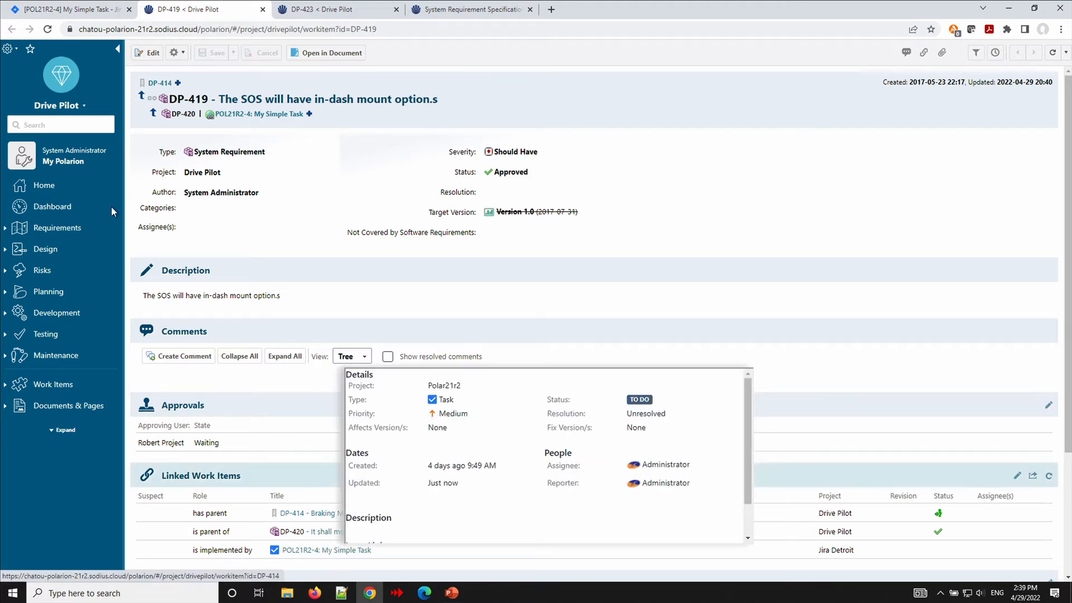
left_click(59, 11)
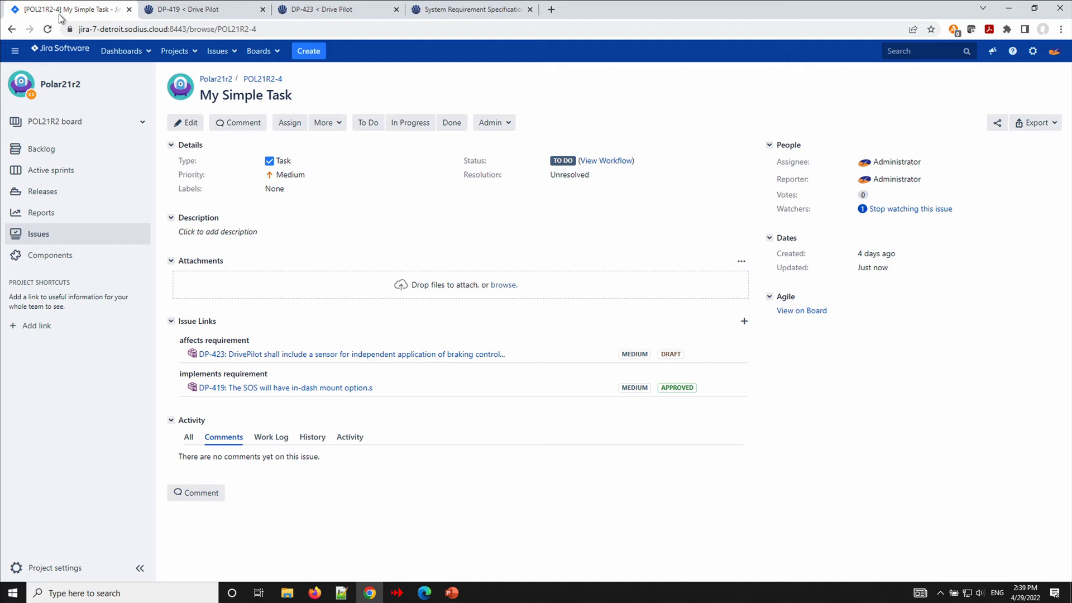
- Link DP-338, Android Application (Bluetooth), from Polarion's System Requirement Specification to My Simple Task as an implemented requirement
left_click(445, 12)
scroll(481, 308, "down", 5)
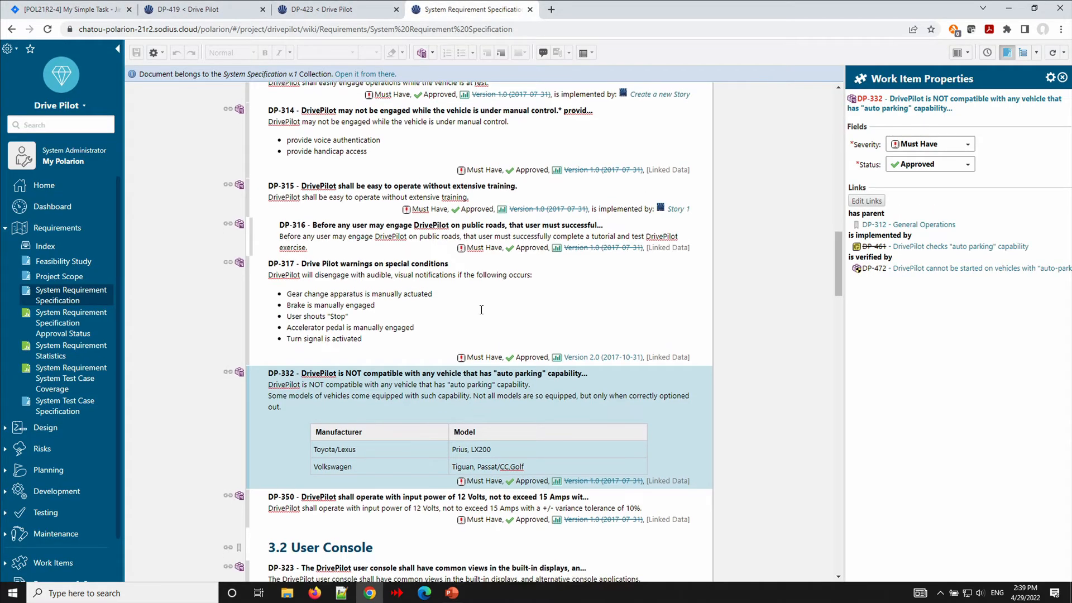
scroll(414, 461, "down", 4)
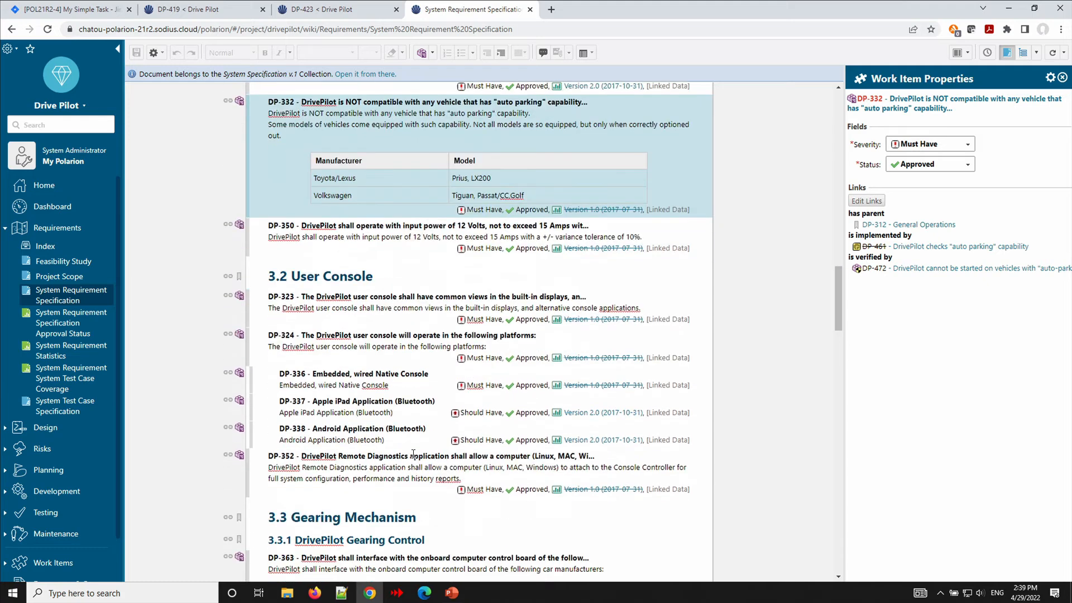
left_click(380, 353)
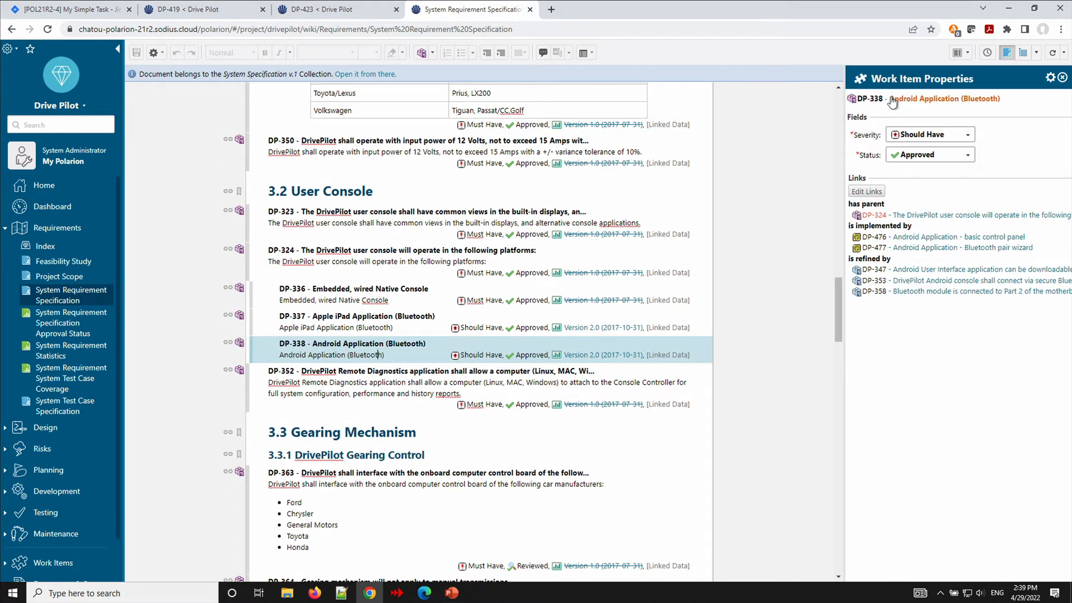
left_click_drag(908, 106, 371, 376)
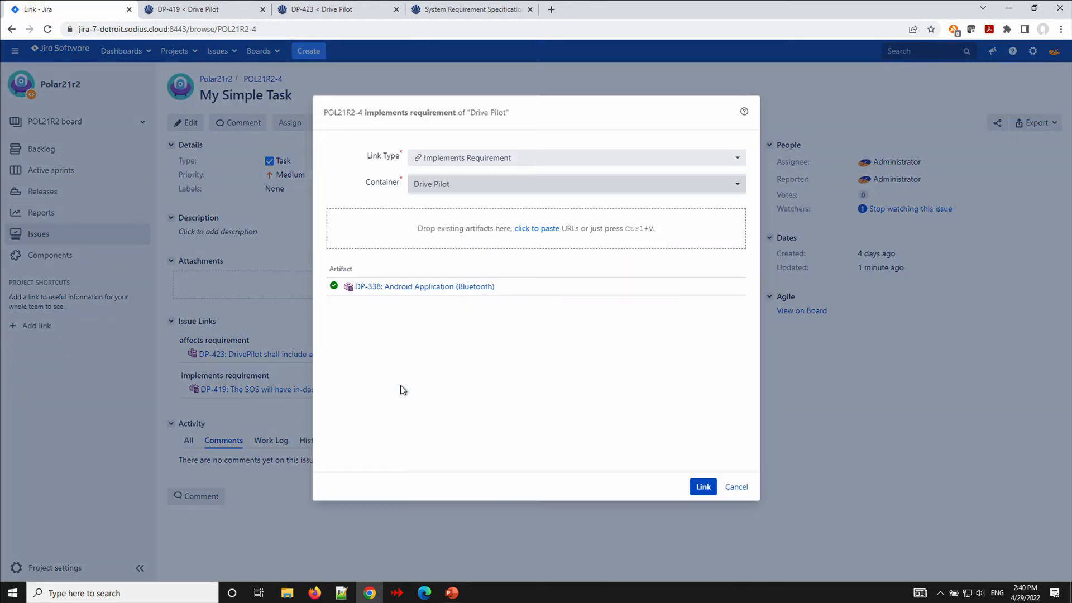
left_click(703, 487)
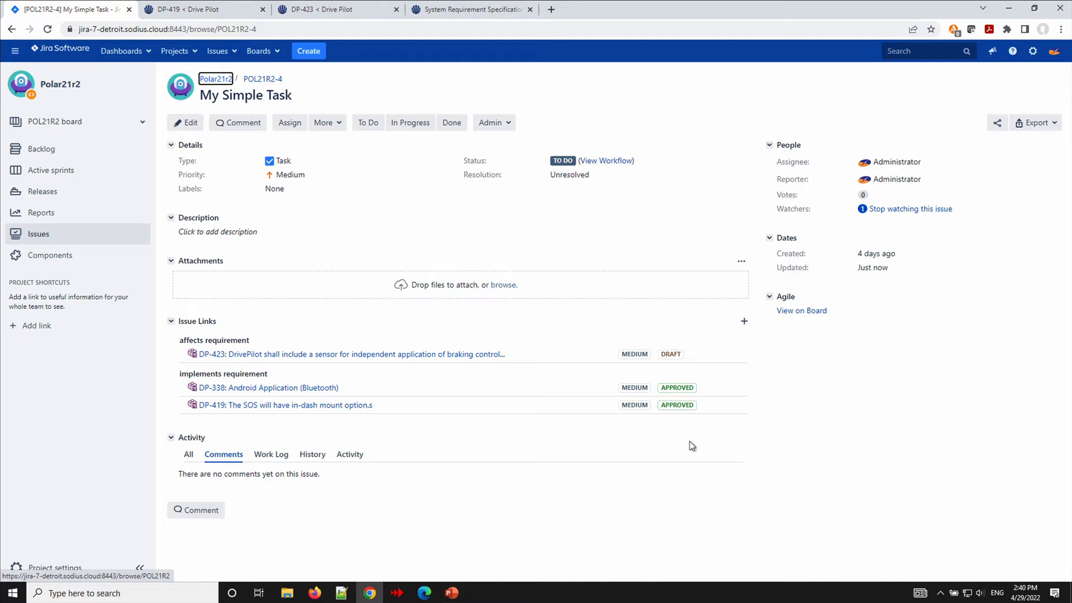
- Link DP-352, DrivePilot Remote Diagnostics application, from Polarion's System Requirement Specification to My Simple Task with link type Affects Requirement
left_click(459, 11)
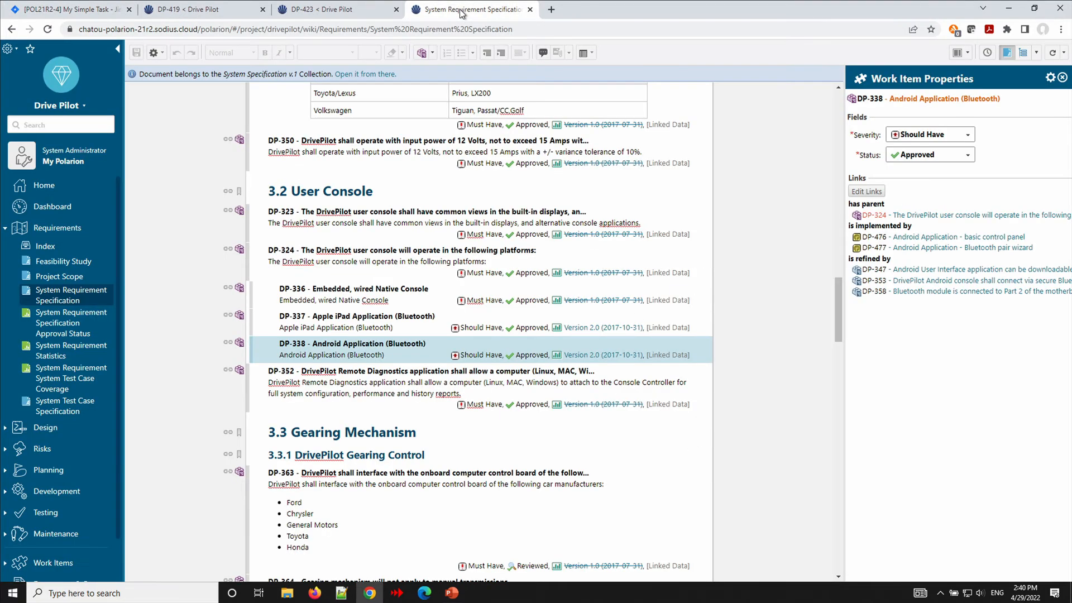
left_click(374, 395)
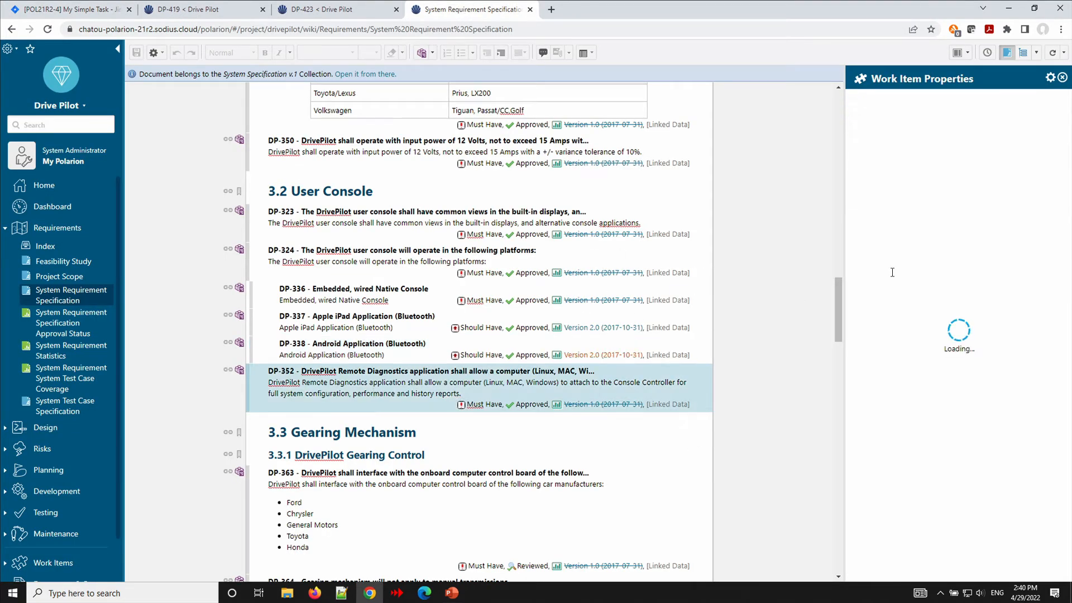
left_click_drag(912, 102, 311, 384)
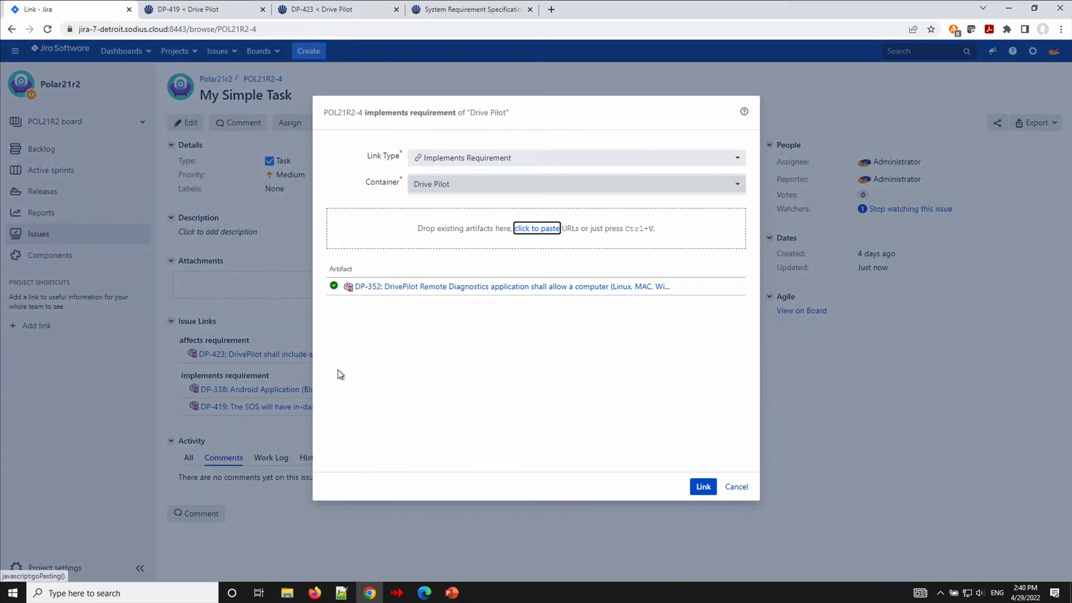
left_click(495, 159)
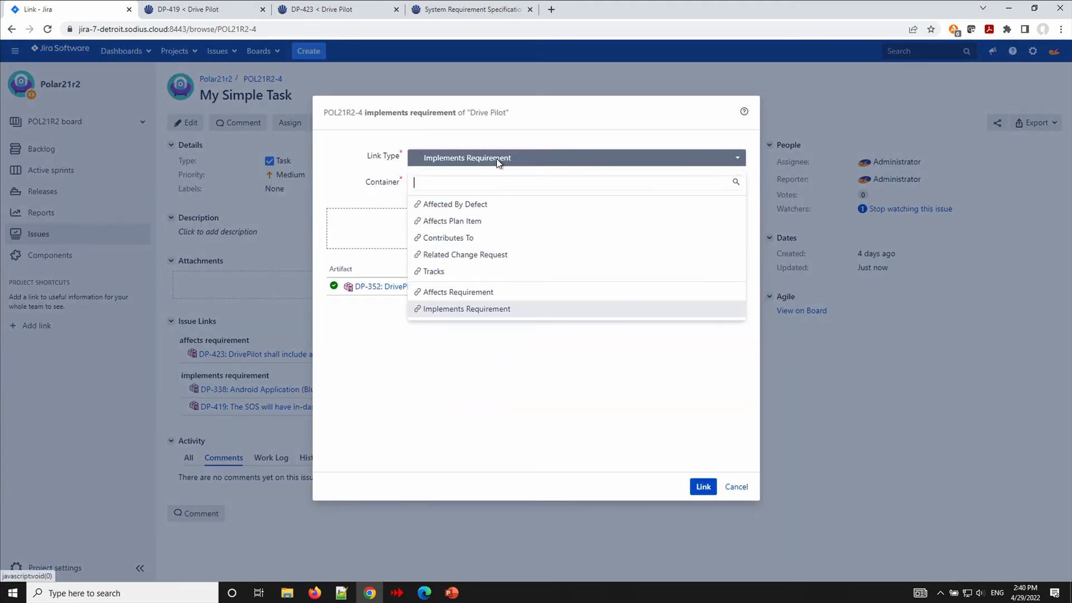
left_click(478, 294)
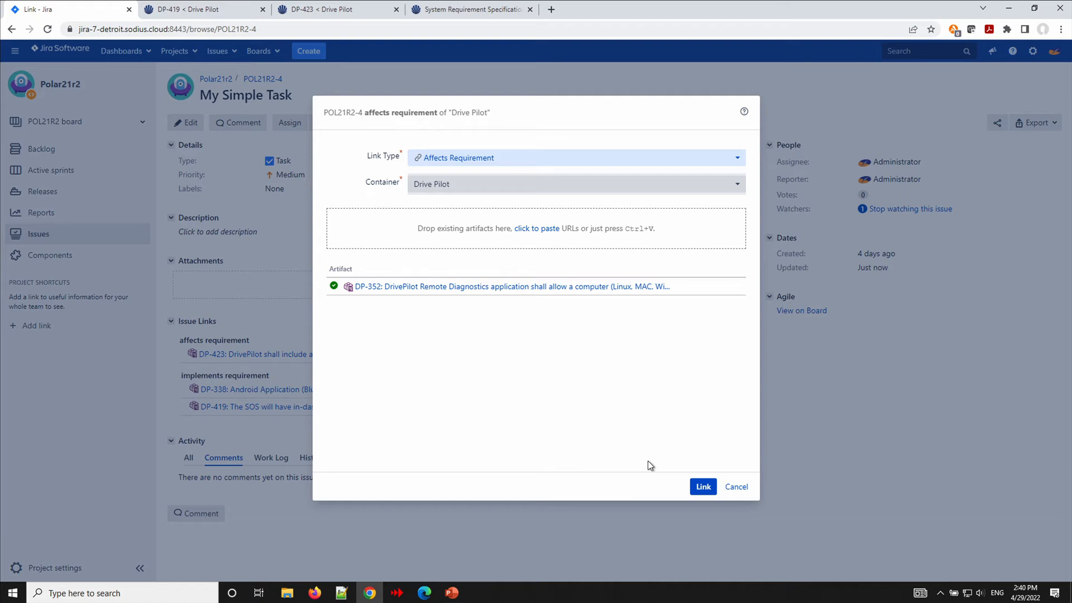
left_click(702, 487)
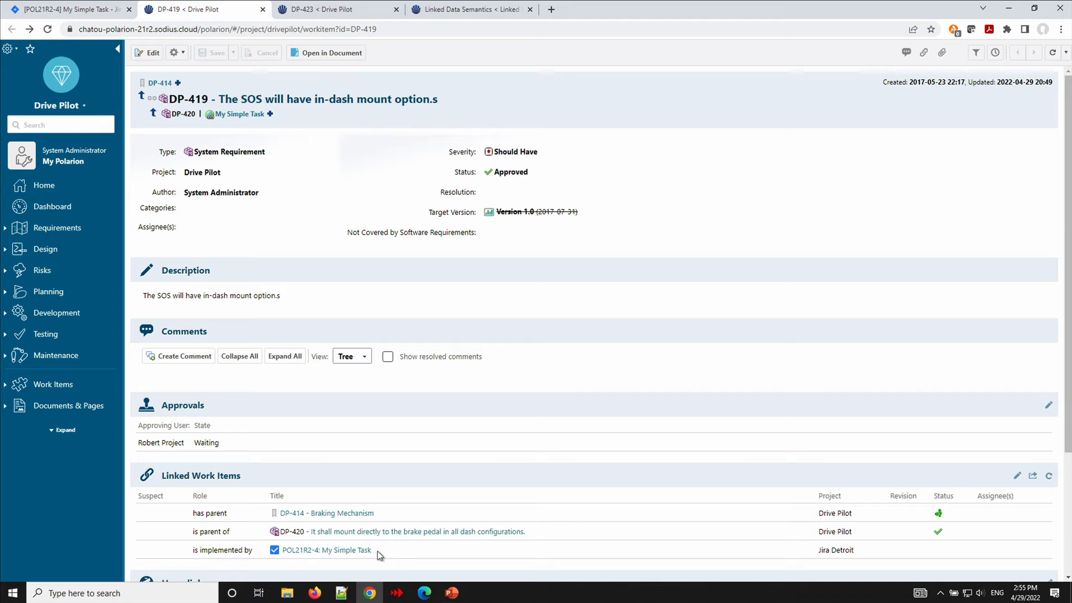
- Preview the implementing Jira task from DP-419's linked work items in Polarion and examine the ECRs section
mouse_move(357, 551)
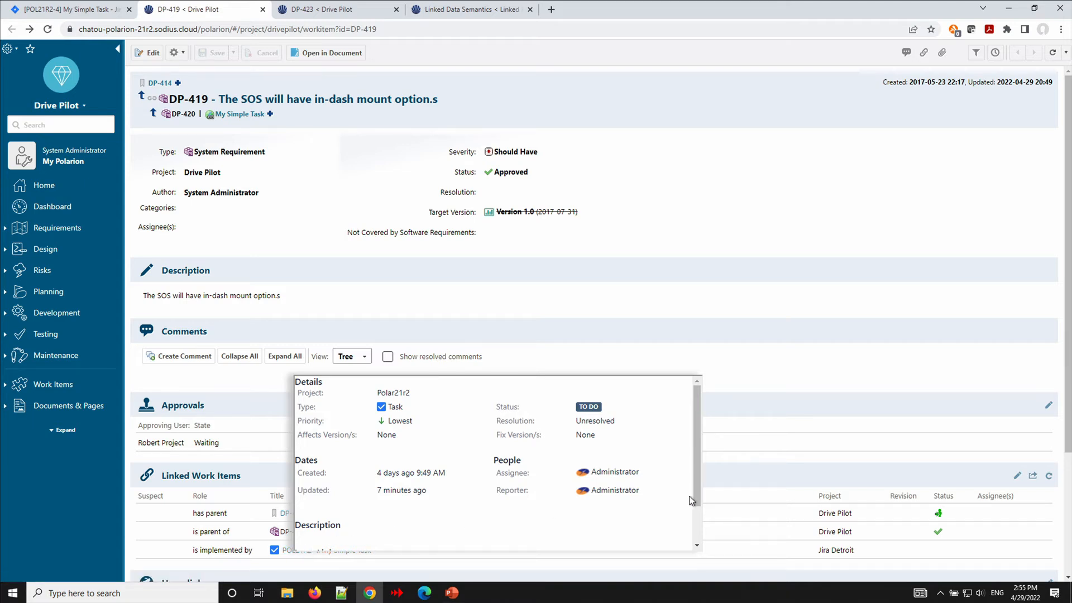
left_click_drag(697, 495, 697, 452)
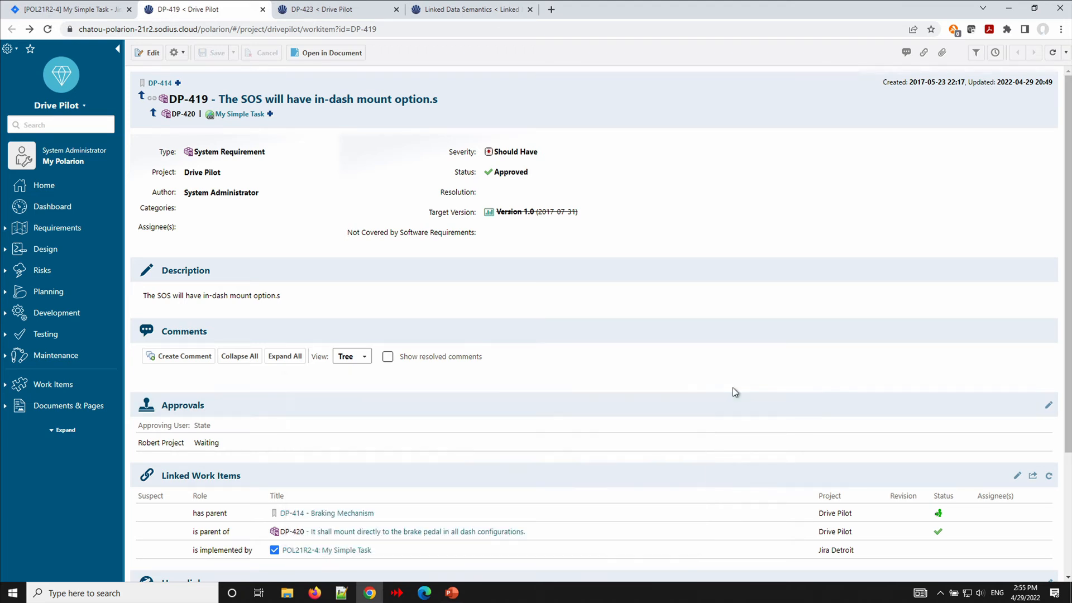
scroll(600, 414, "down", 3)
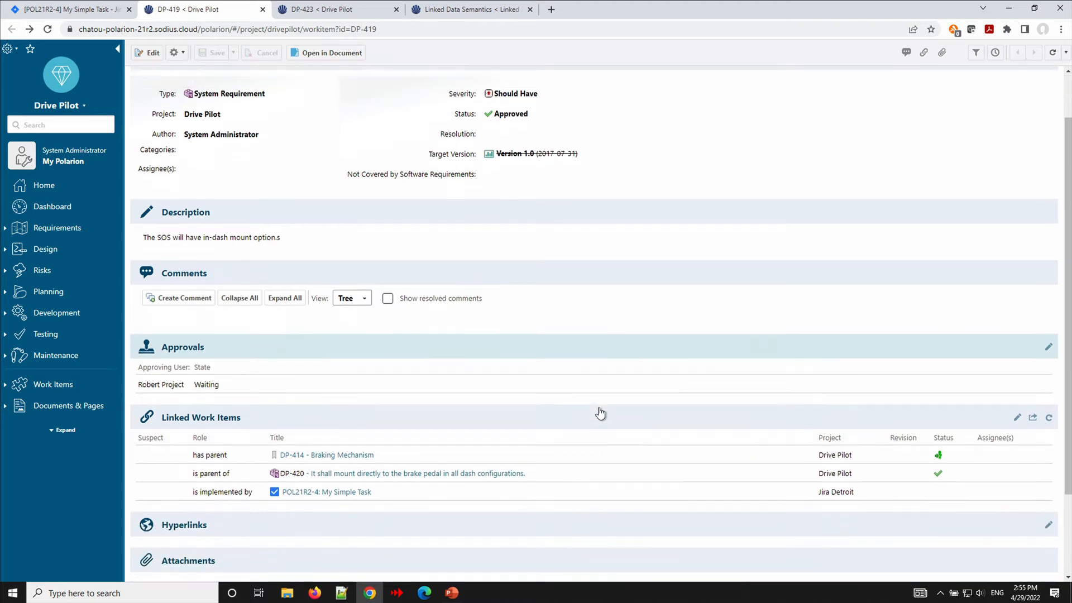
scroll(571, 314, "up", 3)
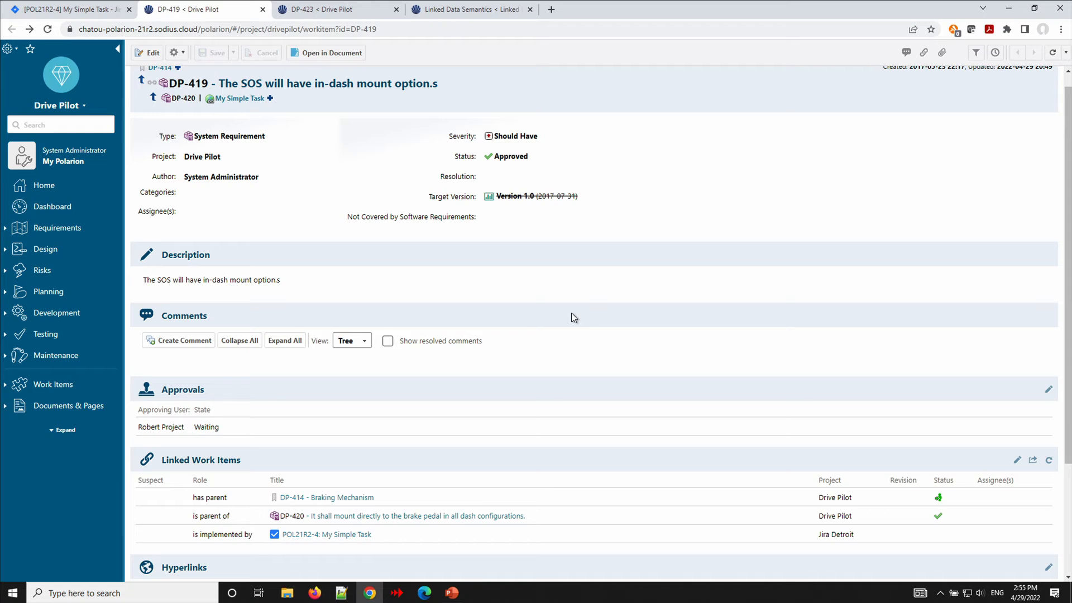
scroll(571, 313, "down", 3)
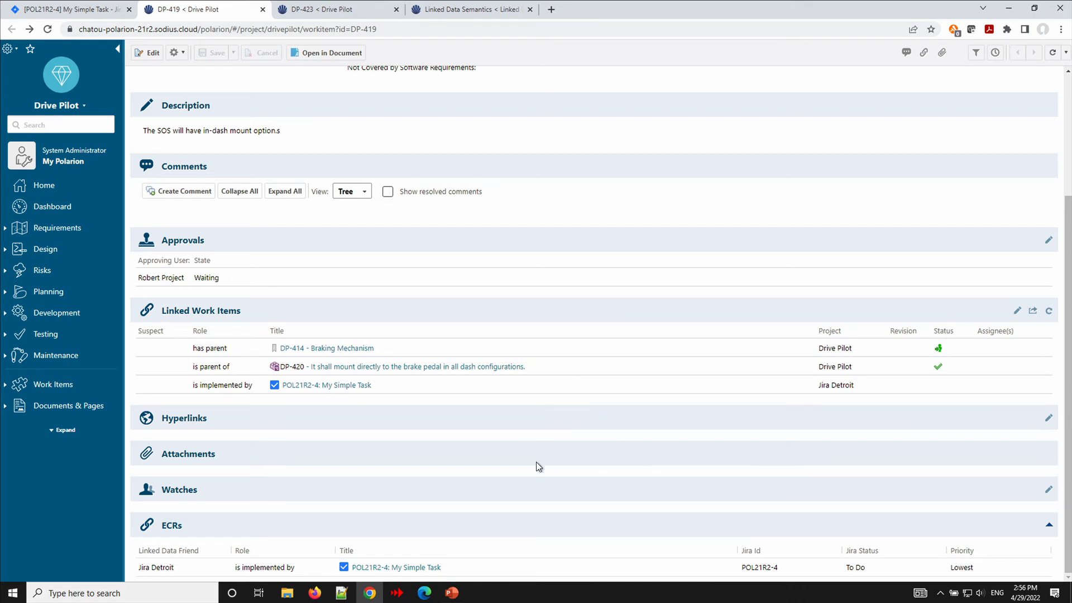
scroll(536, 462, "up", 3)
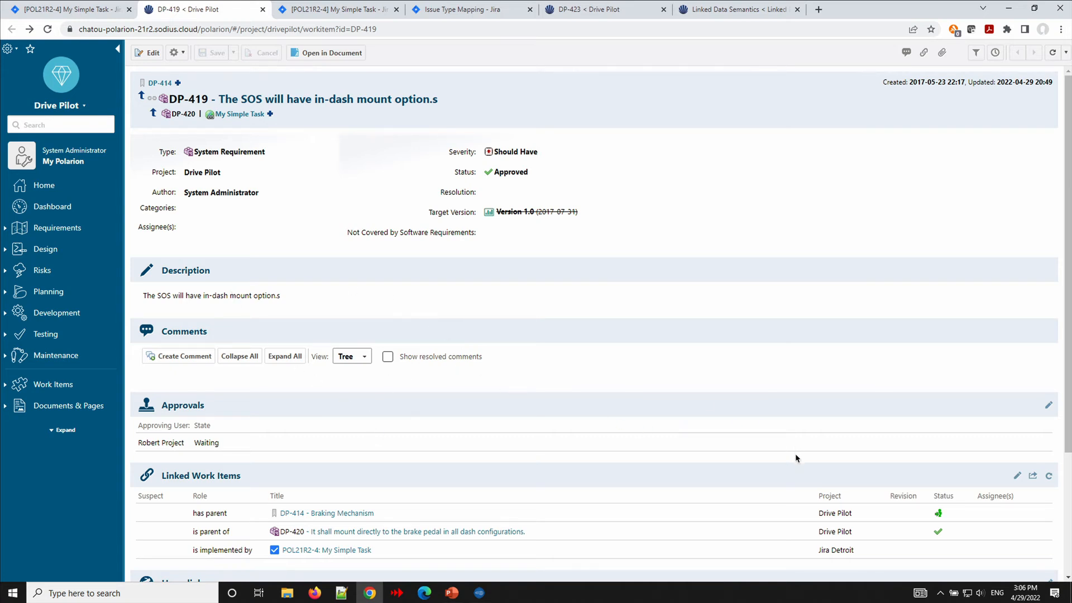
- Edit DP-419's linked work items and set the new link's role to "is implemented by"
left_click(1017, 478)
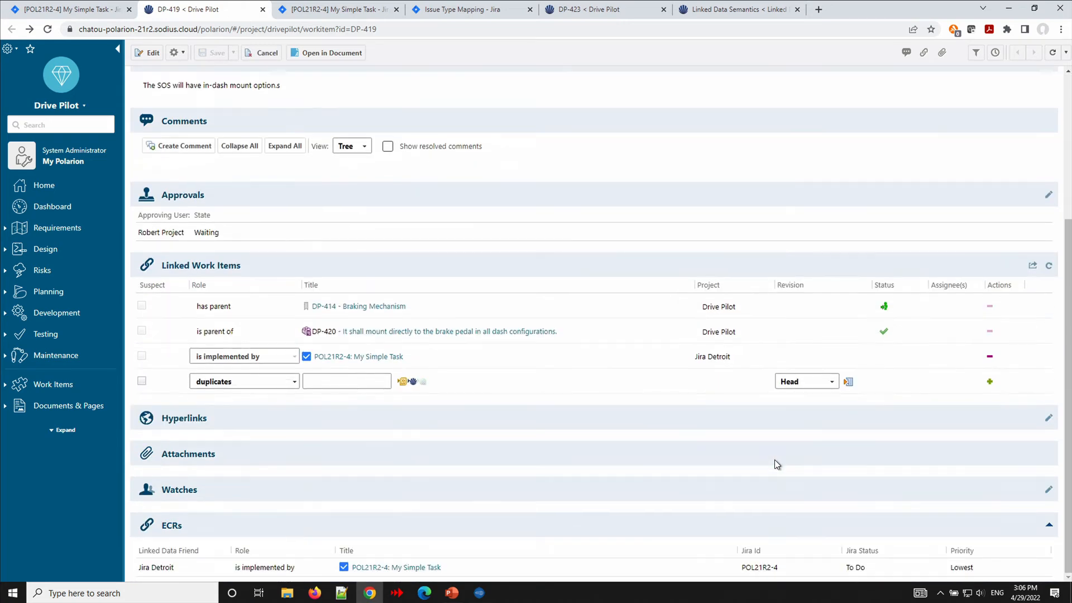
left_click(292, 385)
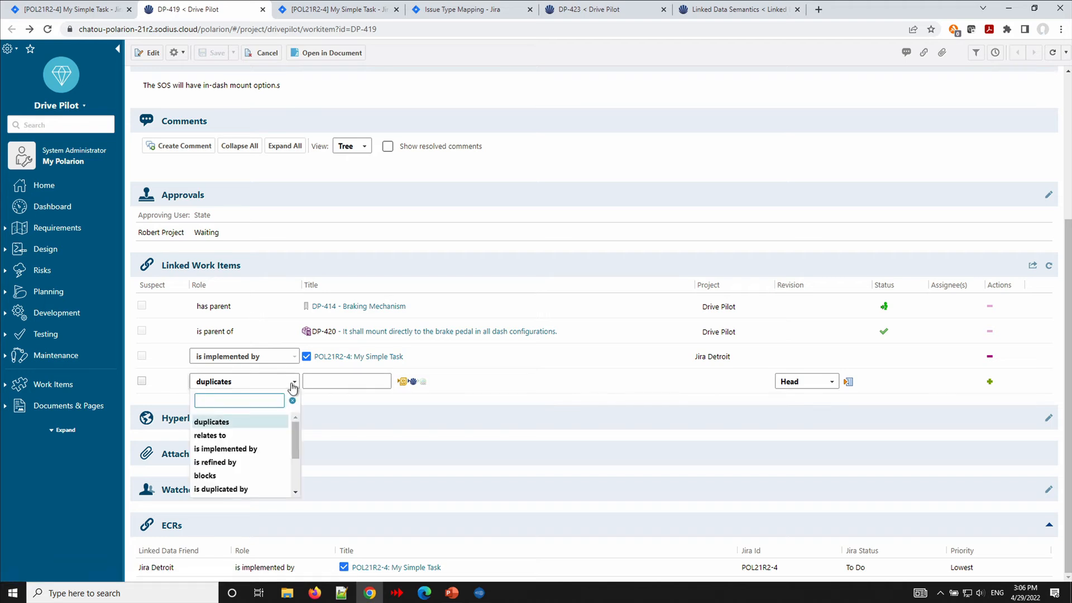
left_click(254, 449)
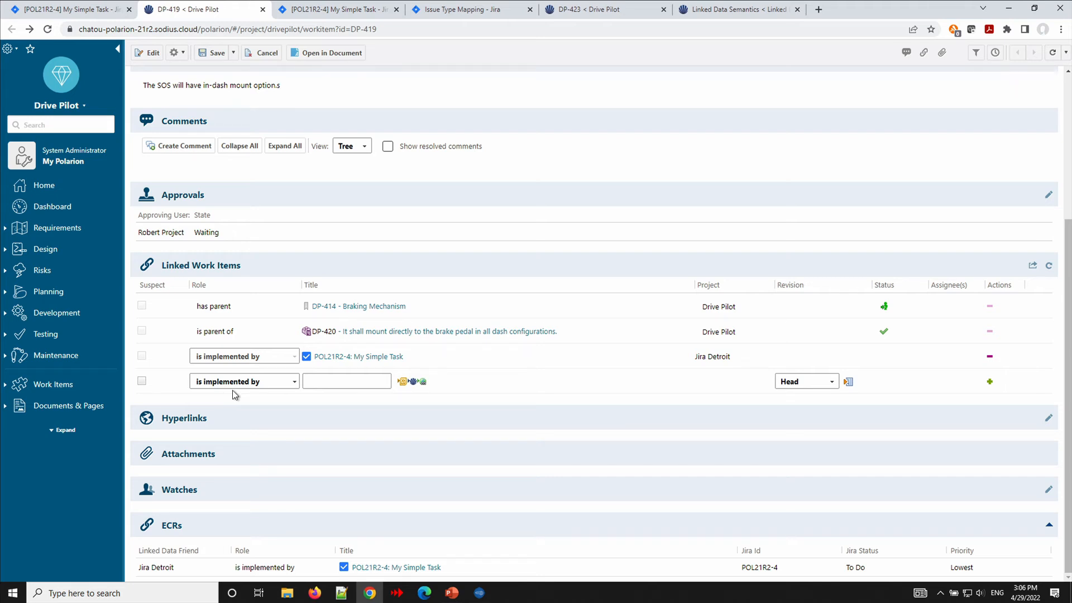
- Start creating a new Task as the external linked item in Jira Detroit -> Polar21r2
left_click(422, 382)
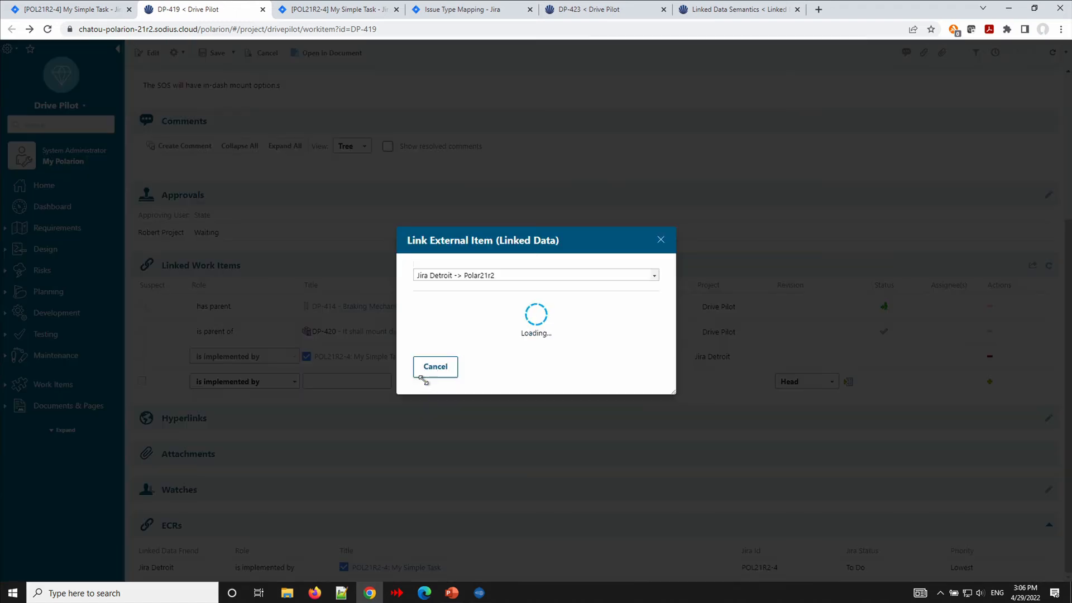
left_click(462, 277)
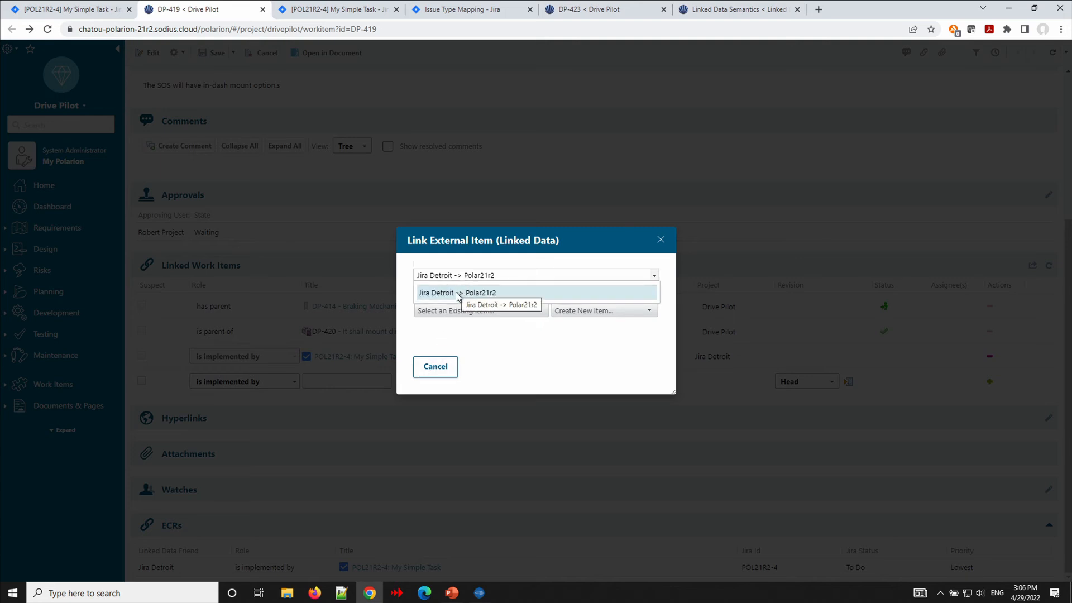
left_click(457, 294)
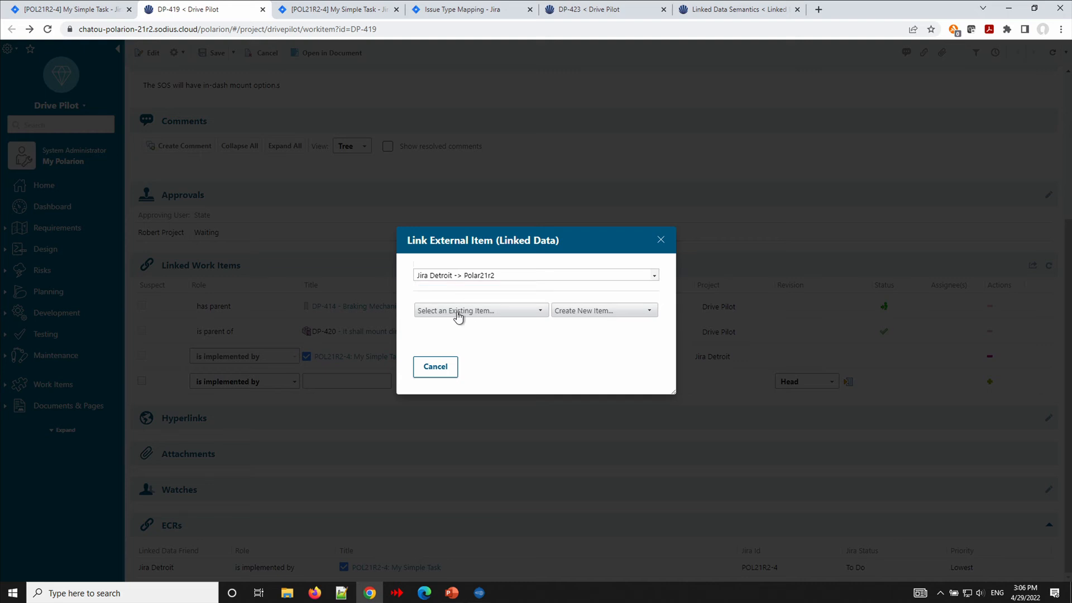
left_click(590, 311)
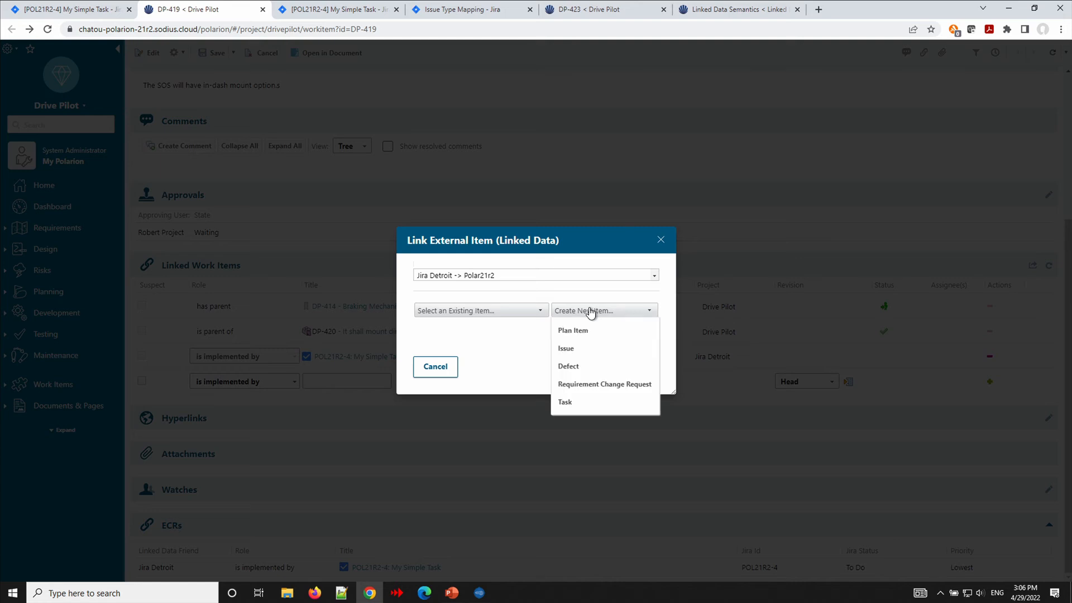
left_click(582, 400)
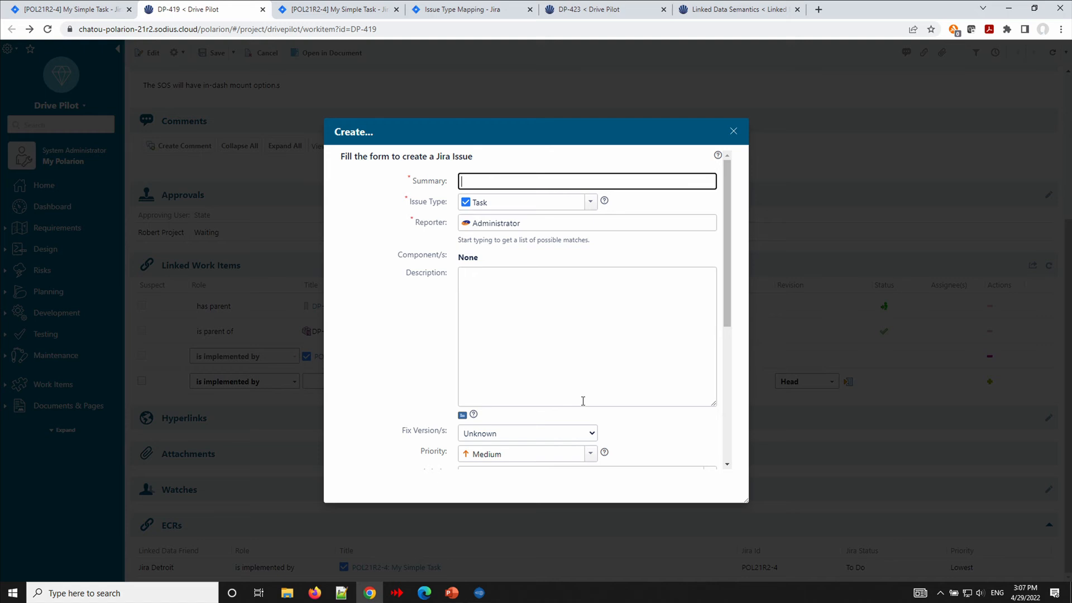
- Give the new Jira issue the summary "Simple Task from Polarion" and the description "Description"
type("Simple Task from Polarion")
left_click(544, 338)
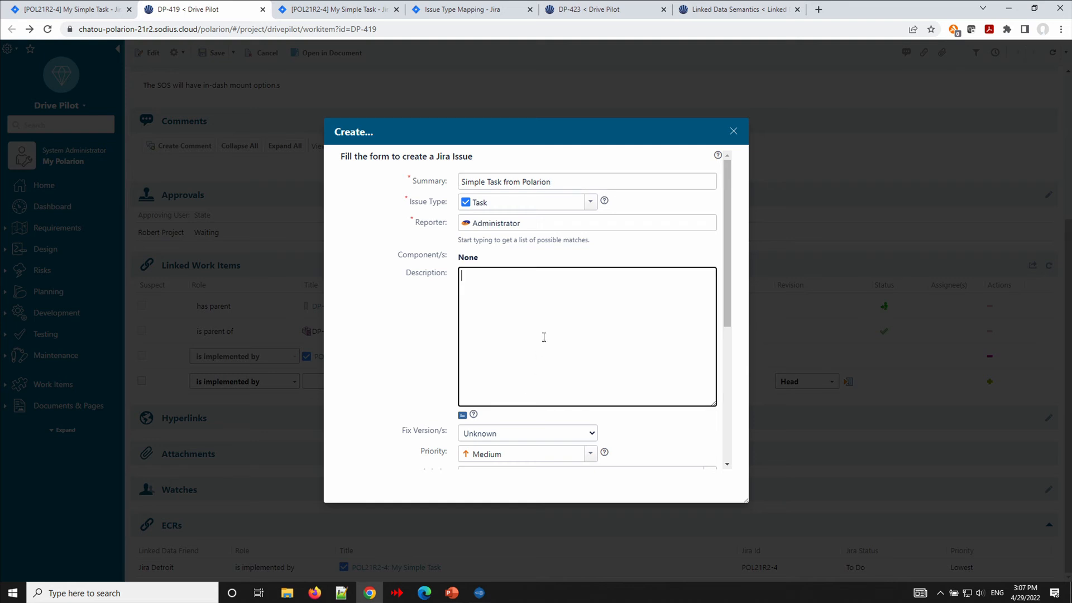
type("Description")
- Assign the new Jira issue to Administrator
scroll(544, 337, "down", 4)
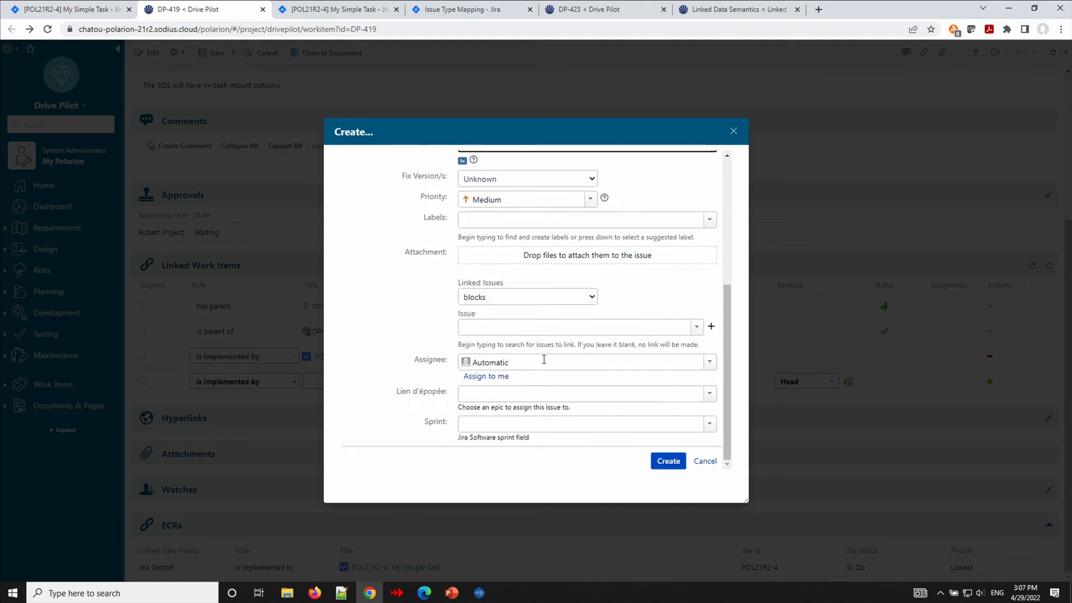
left_click(545, 362)
left_click(709, 362)
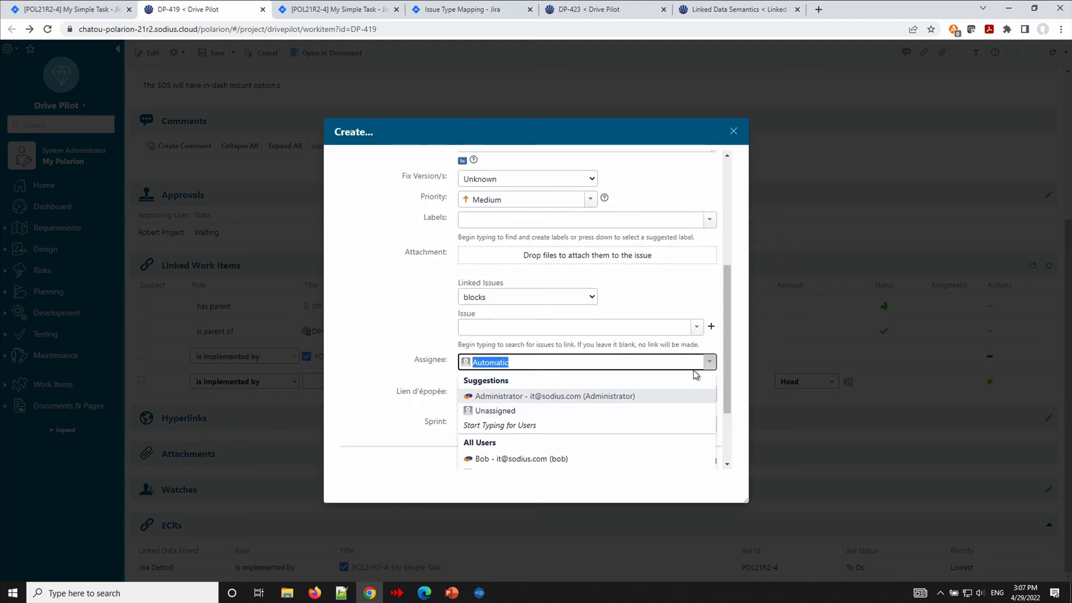
left_click(518, 397)
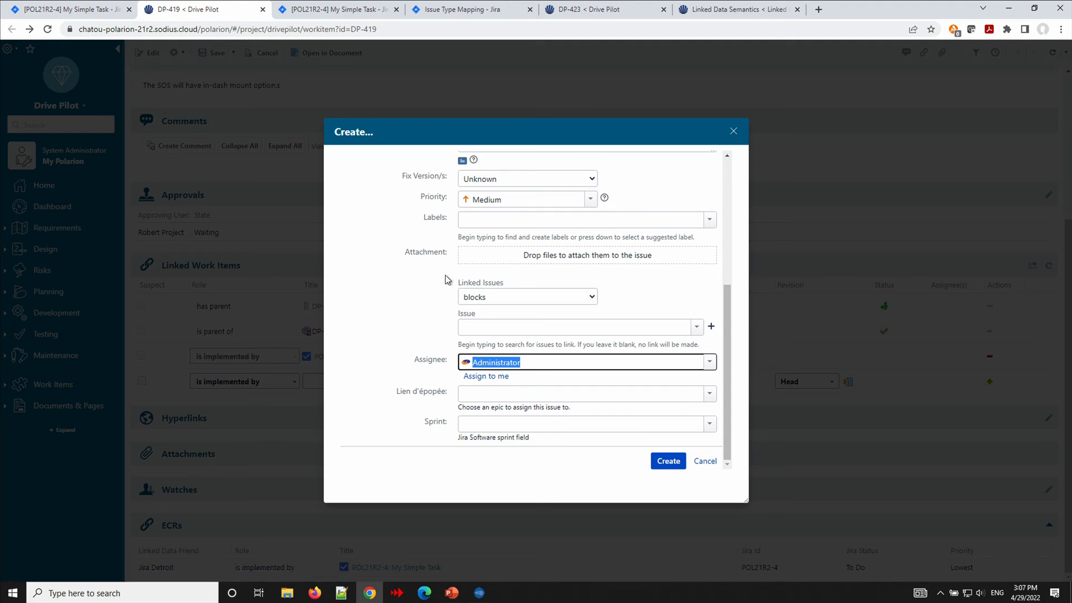
- Set the new Jira issue's priority to High and create it as a linked item of DP-419
scroll(538, 291, "up", 2)
scroll(537, 290, "up", 2)
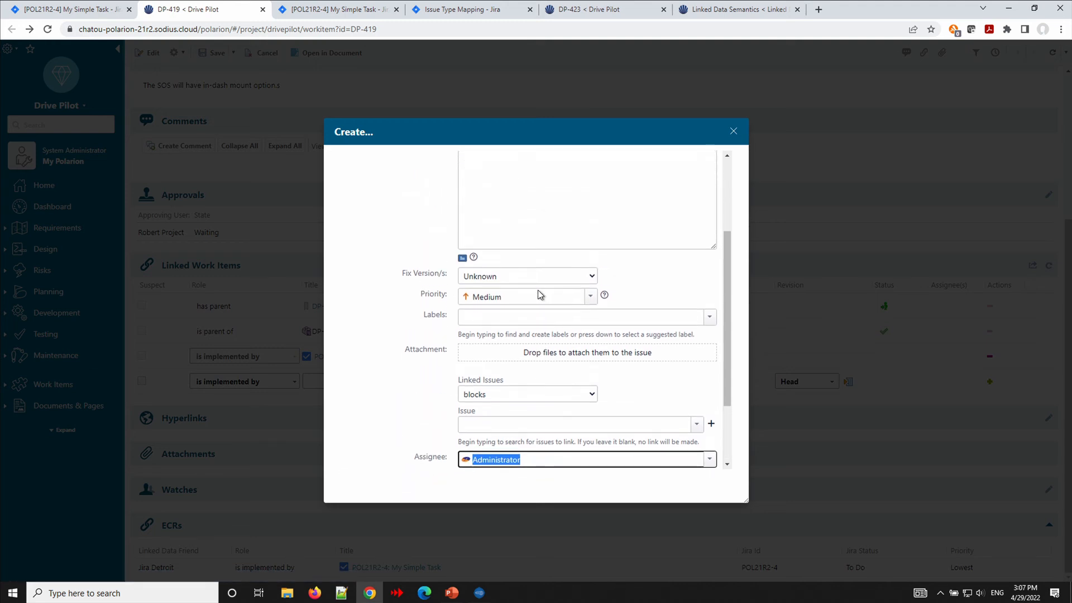
left_click(590, 297)
left_click(545, 328)
left_click(378, 315)
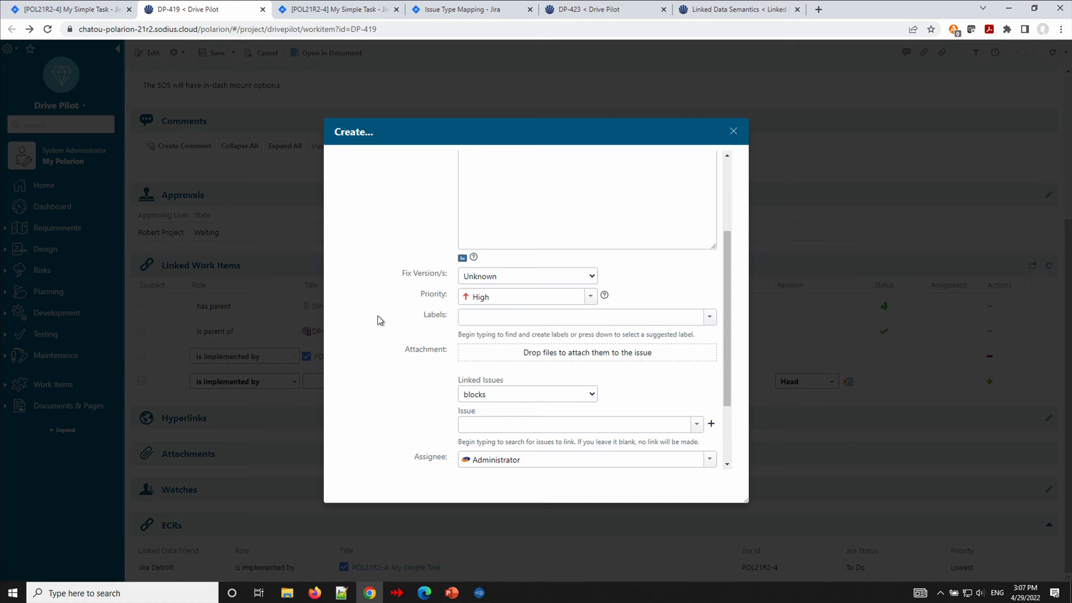
scroll(377, 316, "down", 4)
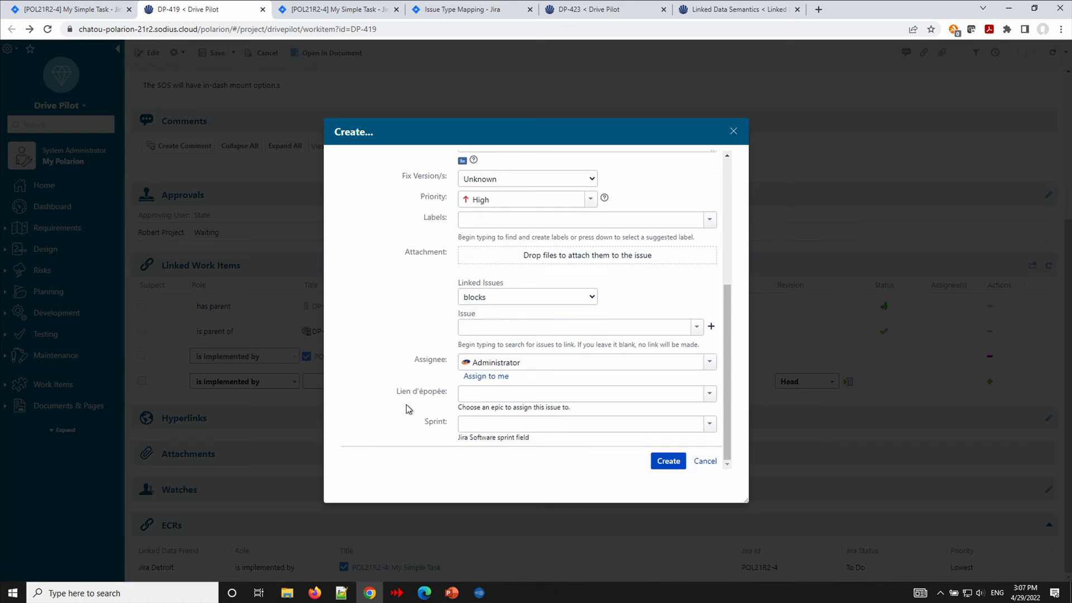
left_click(668, 461)
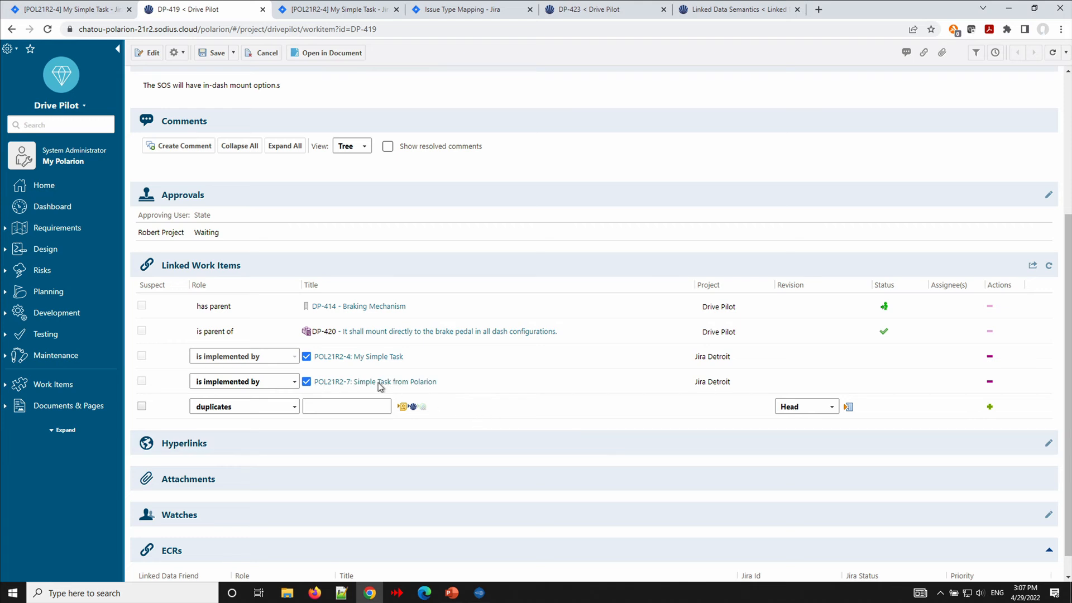
- Preview the newly linked Simple Task from Polarion, open it in Jira to inspect its details, and return to DP-419
mouse_move(362, 385)
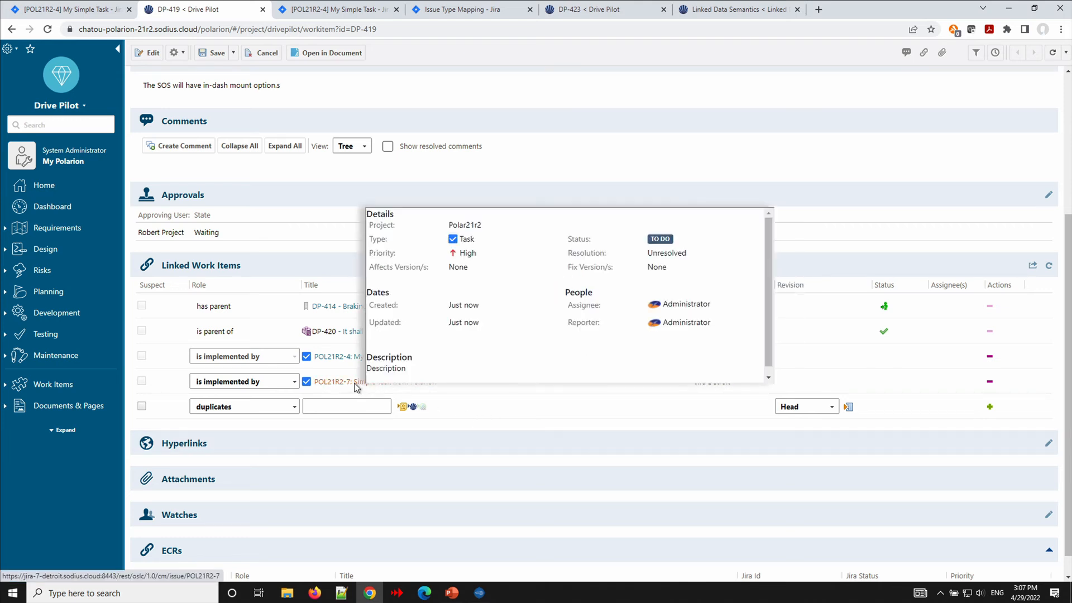
scroll(354, 383, "down", 1)
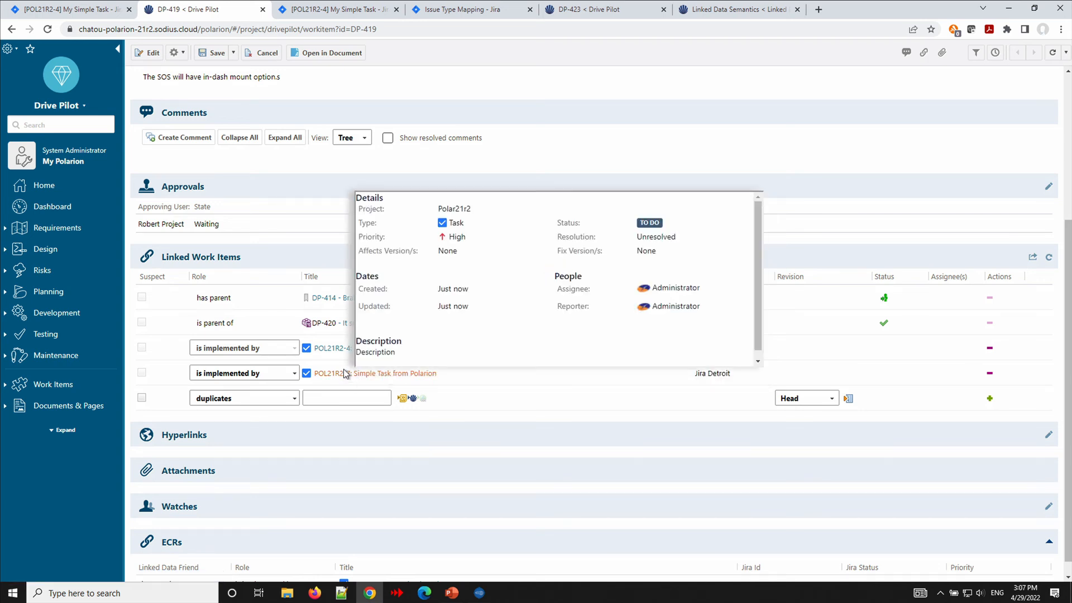
left_click(344, 372)
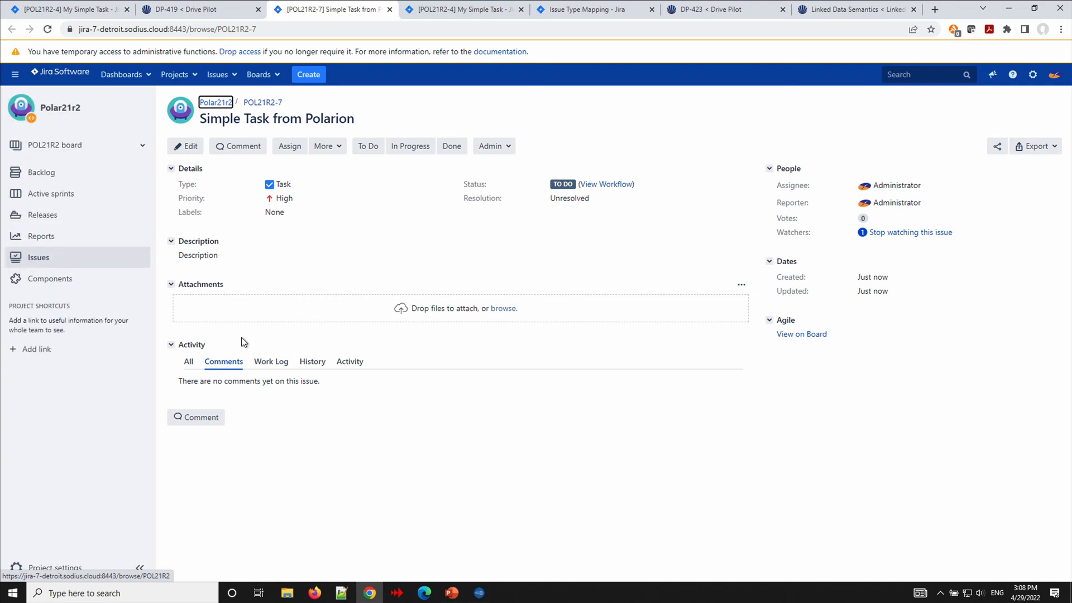
left_click(206, 12)
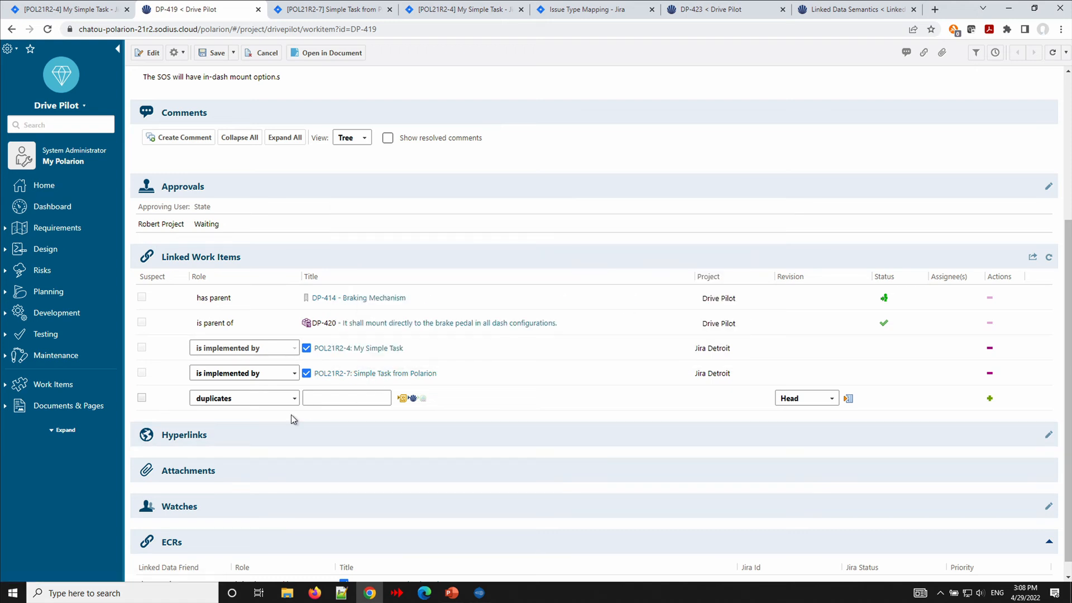
- Review DP-419's pending link changes and recheck the preview of Simple Task from Polarion
scroll(291, 417, "up", 1)
scroll(291, 416, "up", 3)
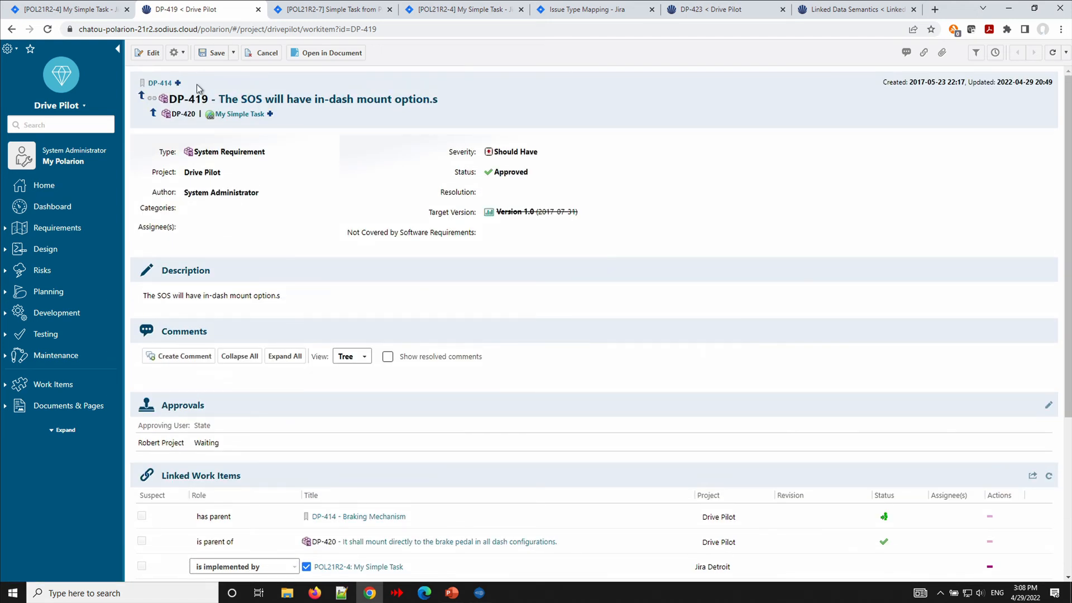
scroll(219, 343, "down", 3)
mouse_move(342, 459)
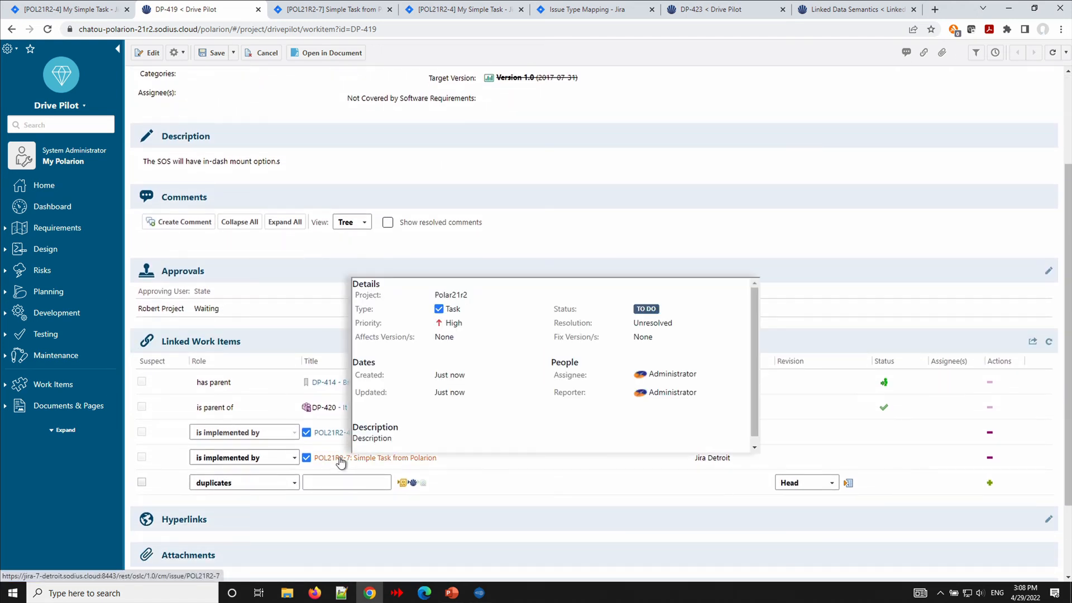
scroll(209, 136, "up", 3)
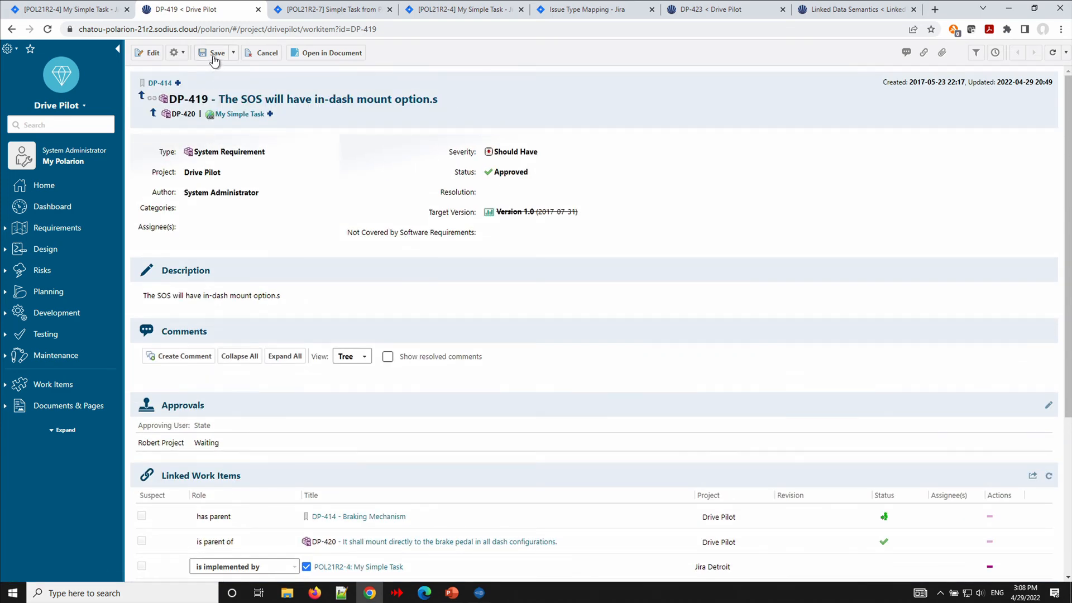
- Save DP-419 with its new link, and reload the Simple Task from Polarion issue in Jira
left_click(214, 55)
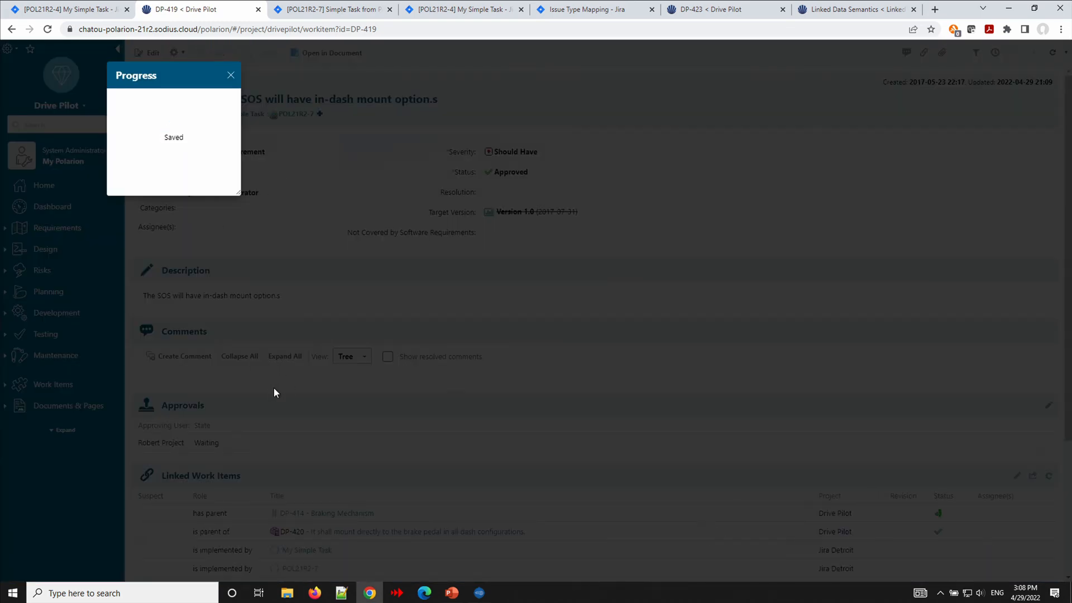
scroll(309, 493, "down", 2)
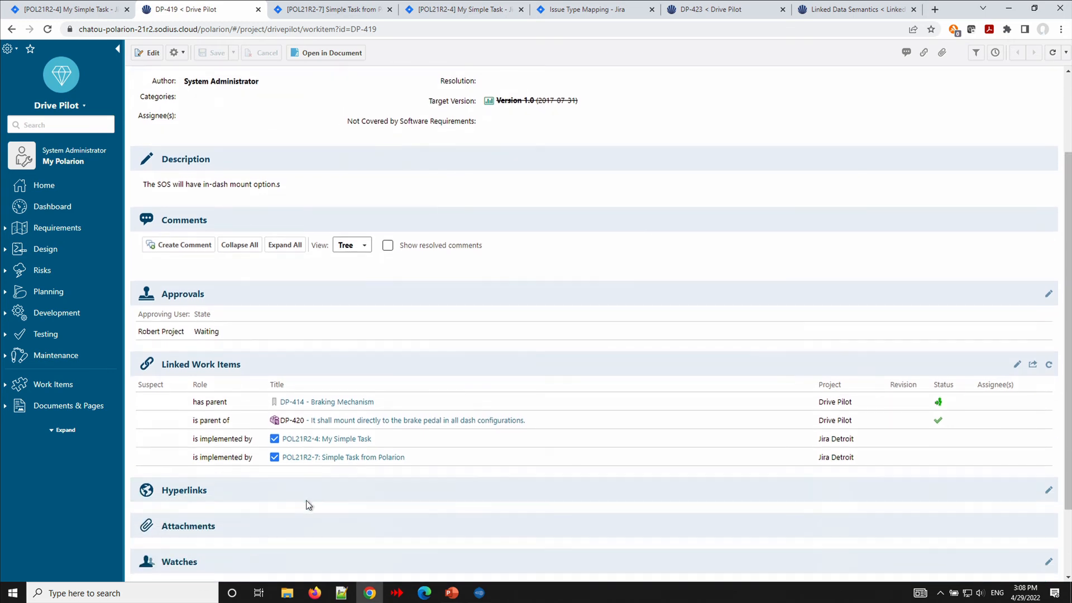
left_click(334, 12)
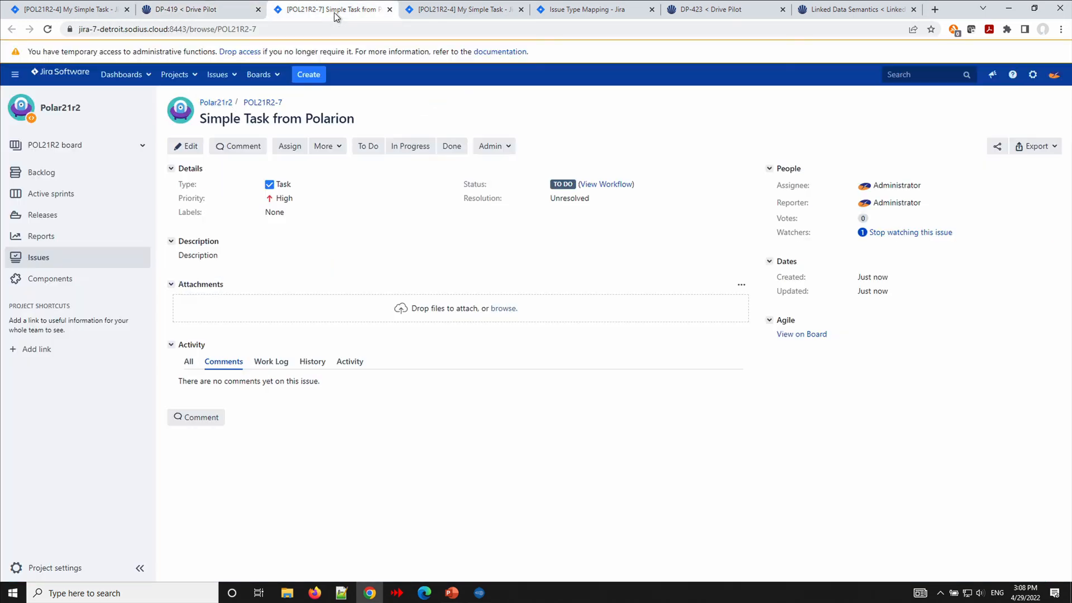
left_click(47, 29)
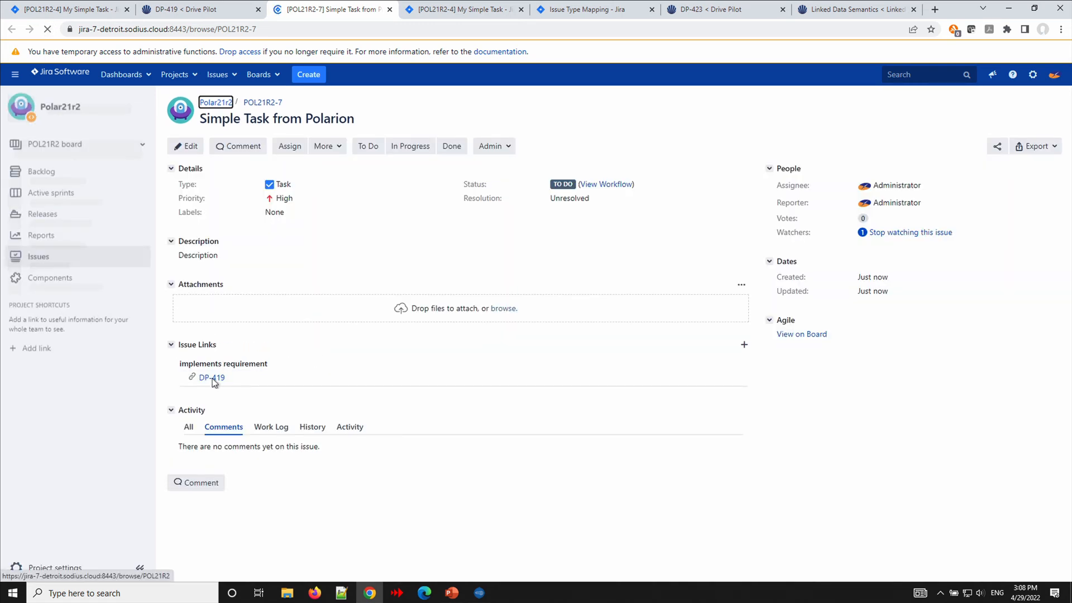
- Log in to Polarion from the DP-419 issue link's preview and authorize the connection
mouse_move(212, 378)
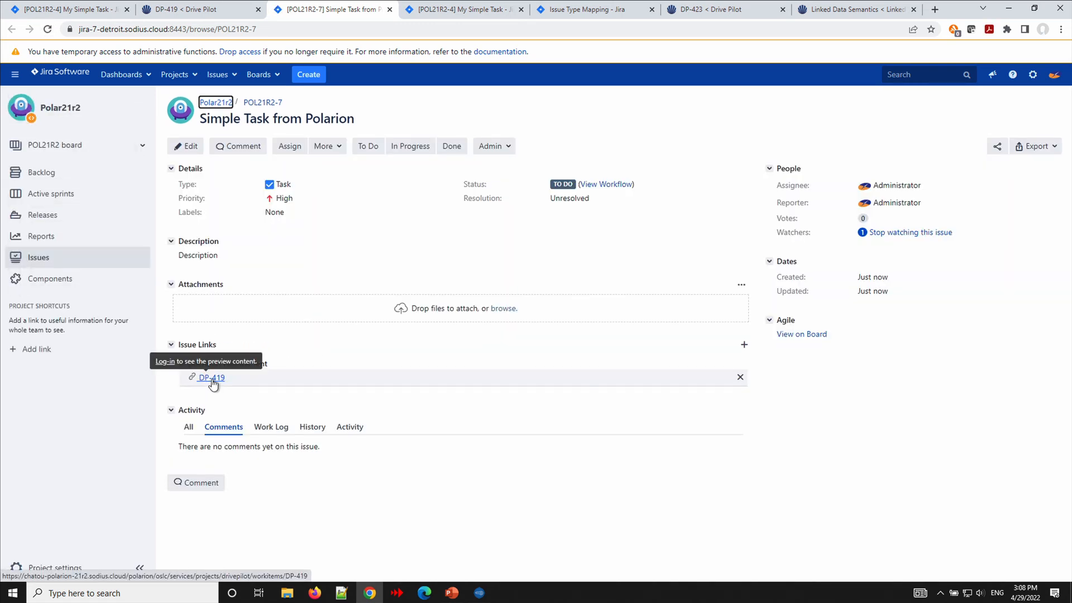
left_click(166, 362)
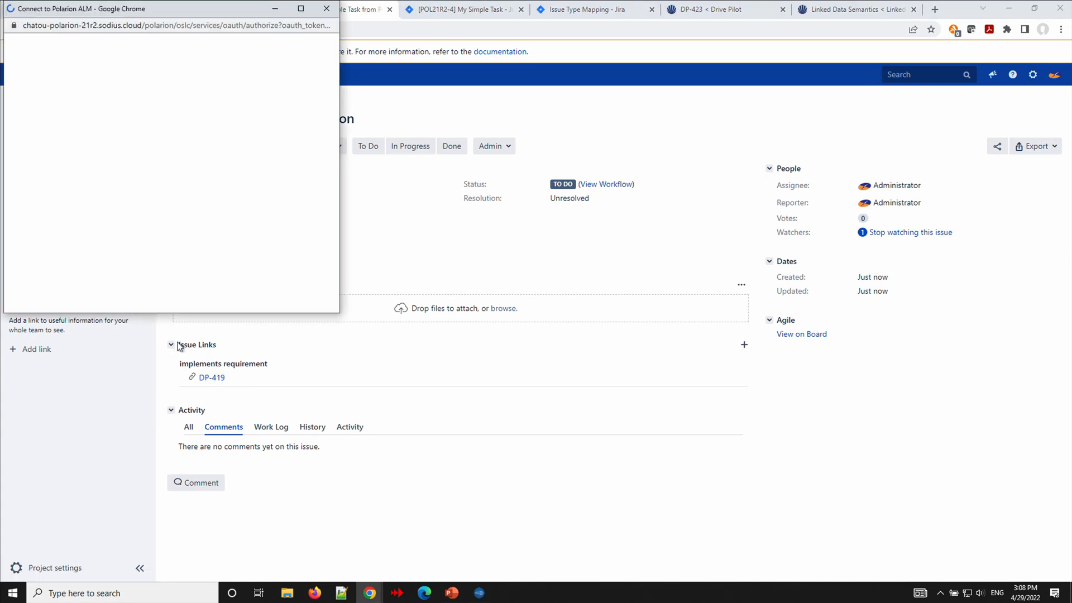
left_click(142, 155)
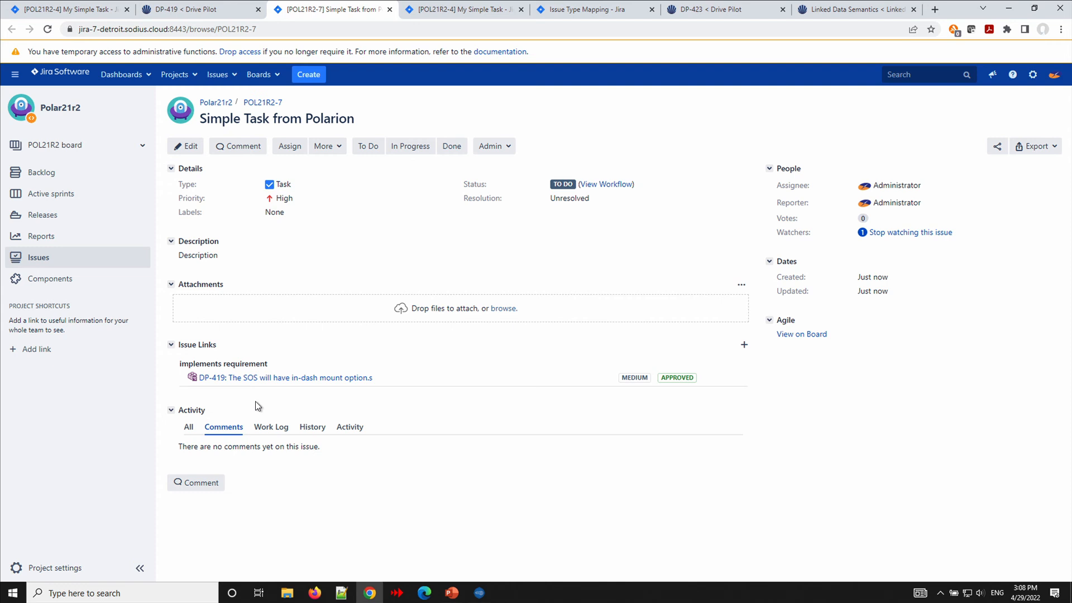
- Back in Polarion's DP-419, link the existing Jira task POL21R2-6 (My First Jira Task) with the role is implemented by
left_click(209, 15)
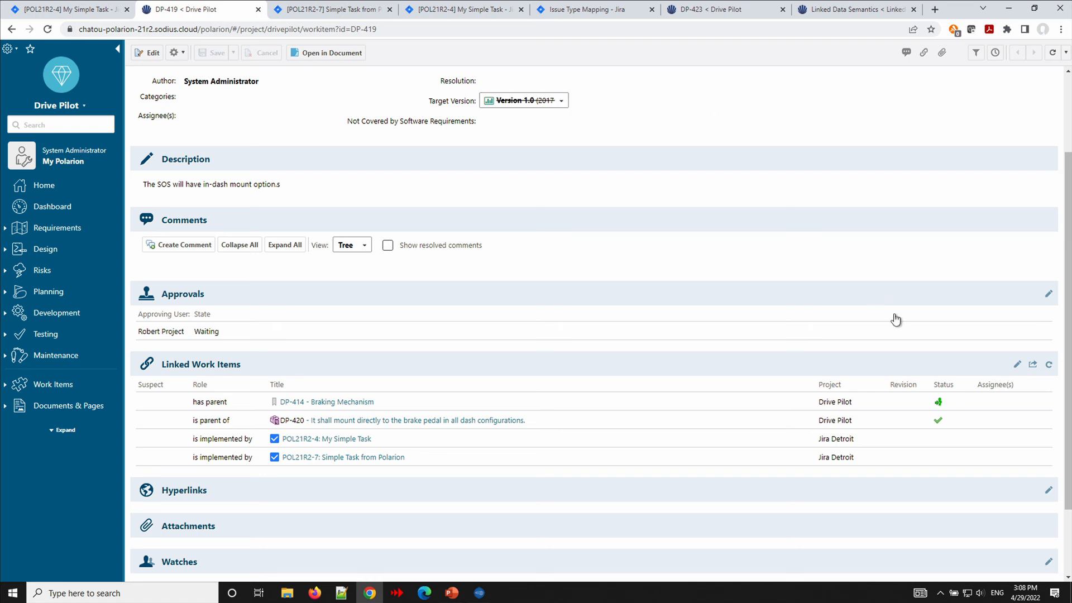
left_click(1017, 365)
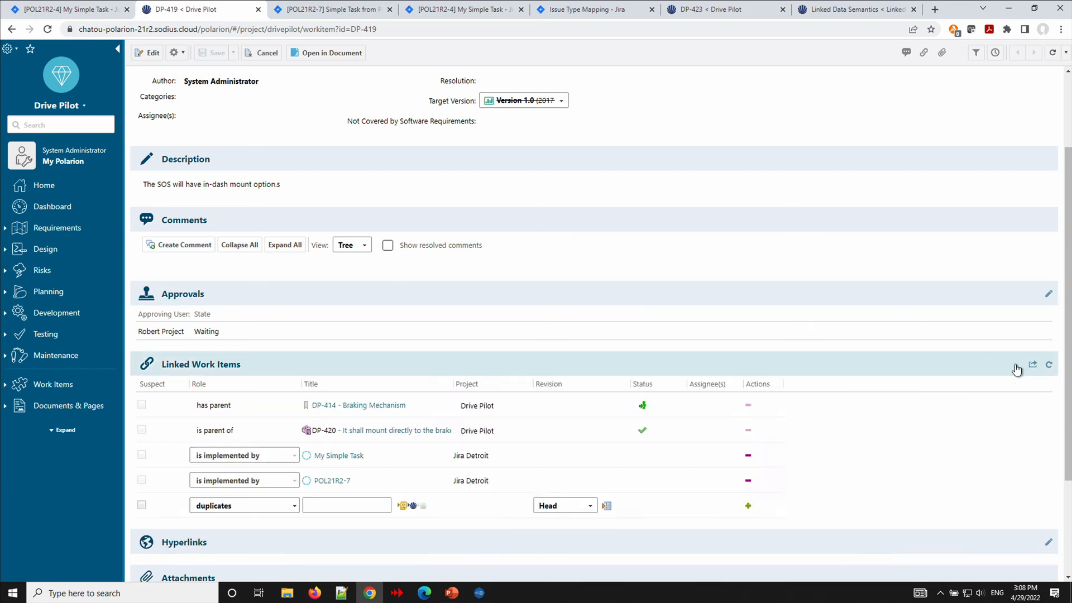
left_click(294, 506)
left_click(255, 533)
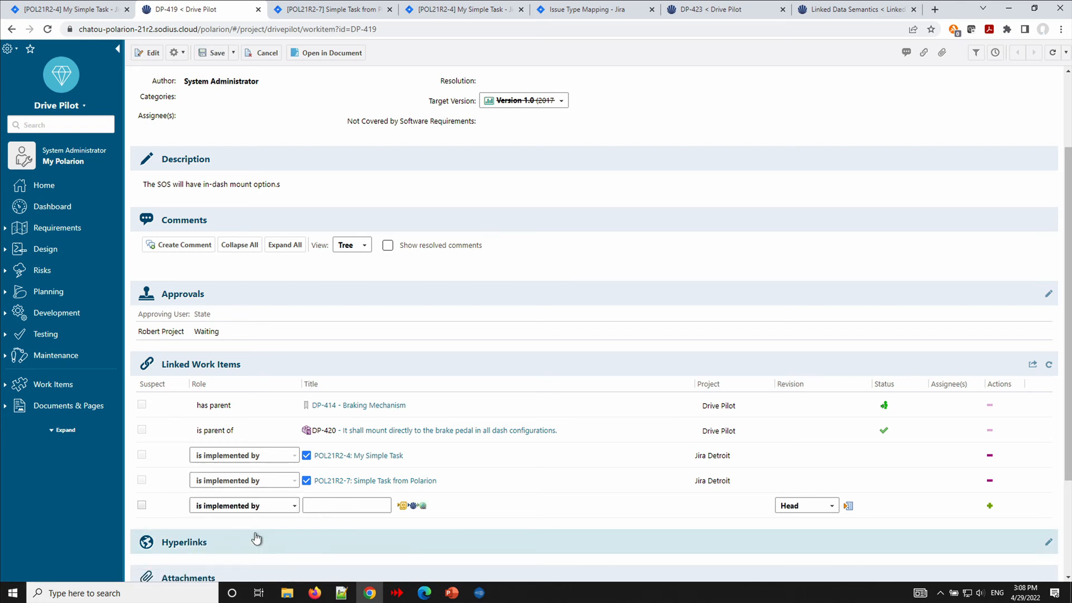
left_click(424, 505)
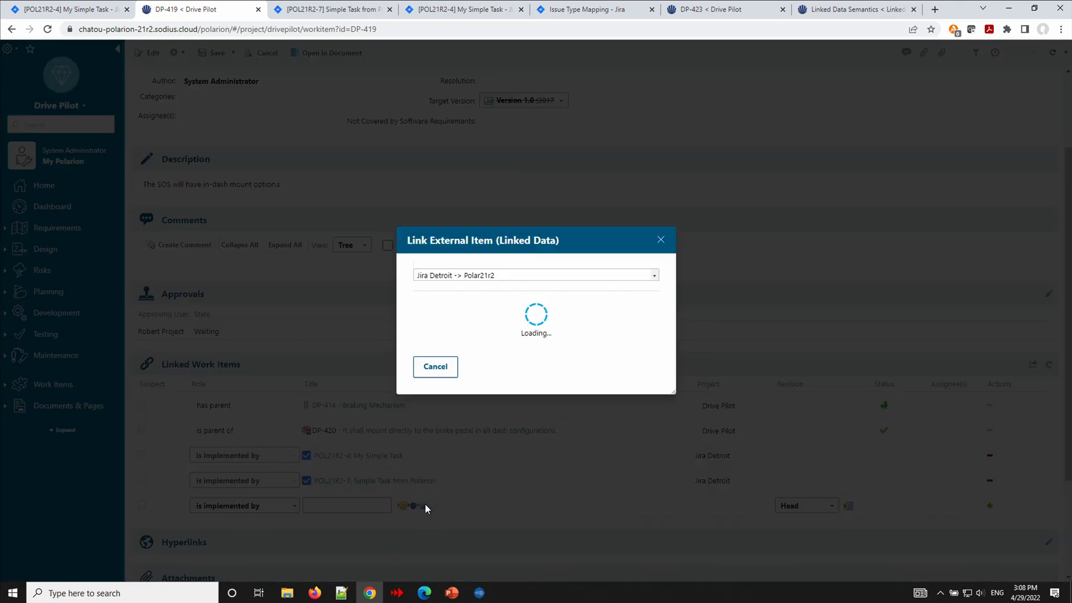
left_click(470, 311)
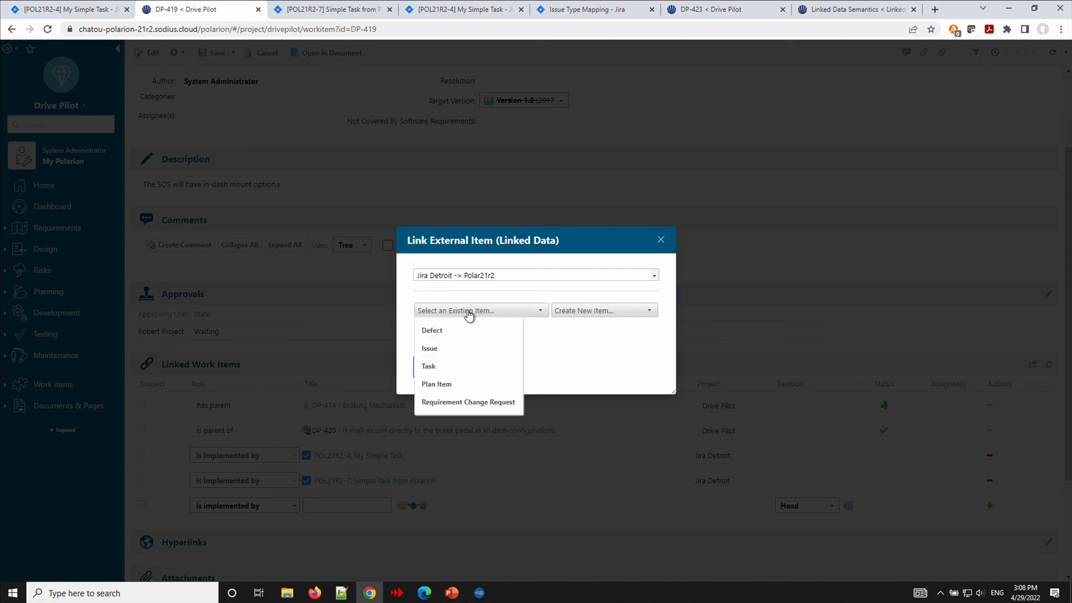
left_click(433, 369)
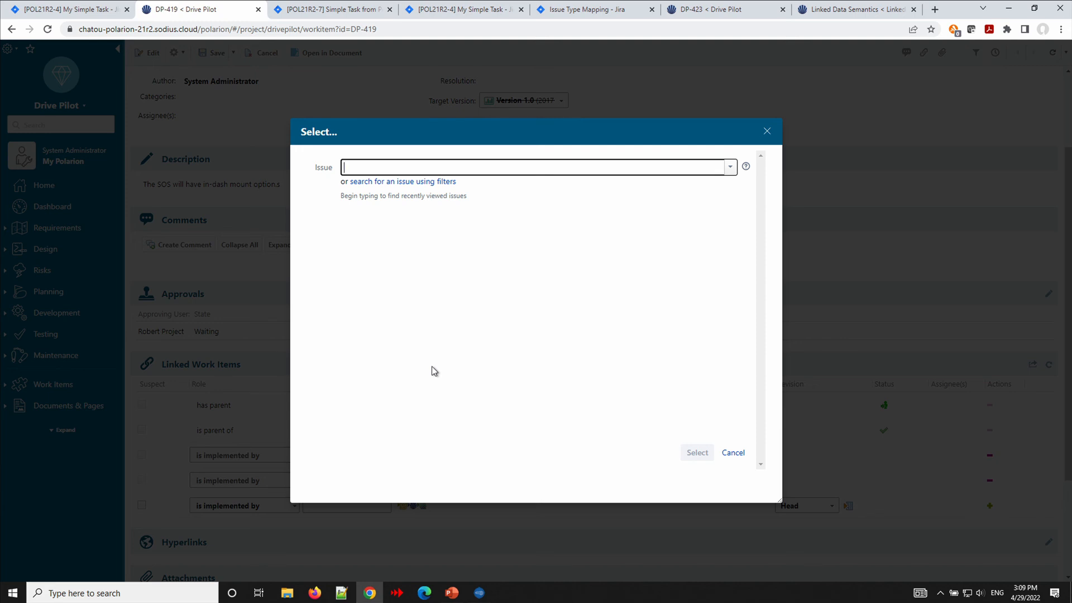
type("po")
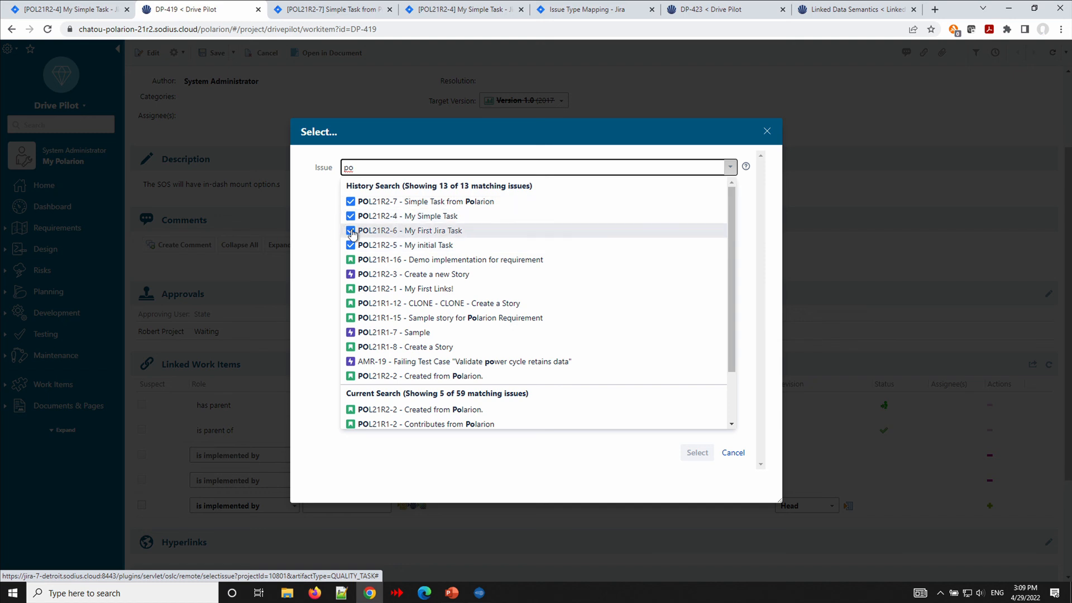
left_click(375, 230)
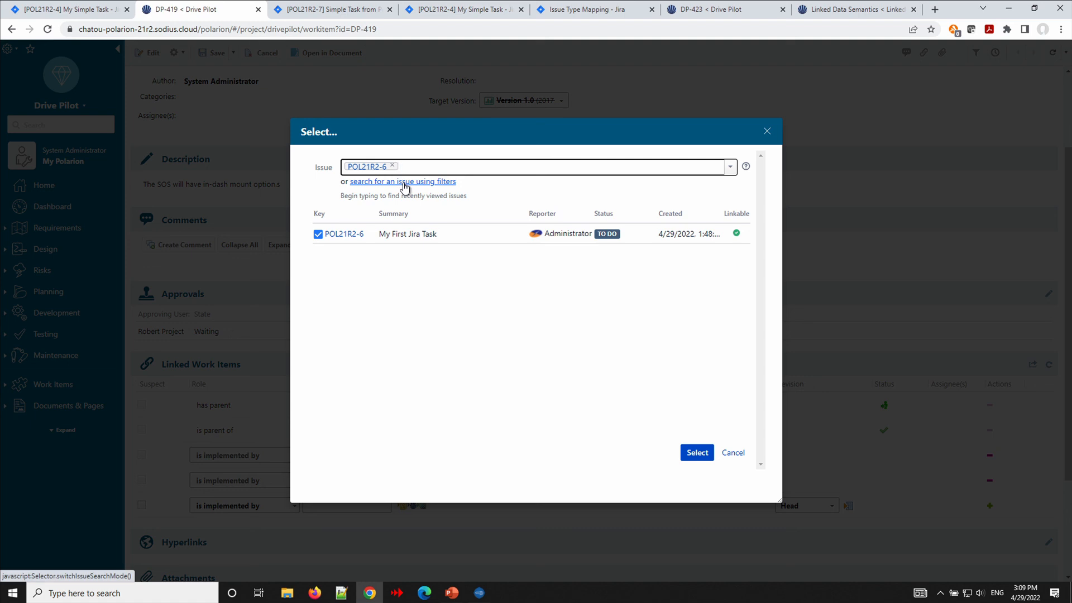
left_click(698, 453)
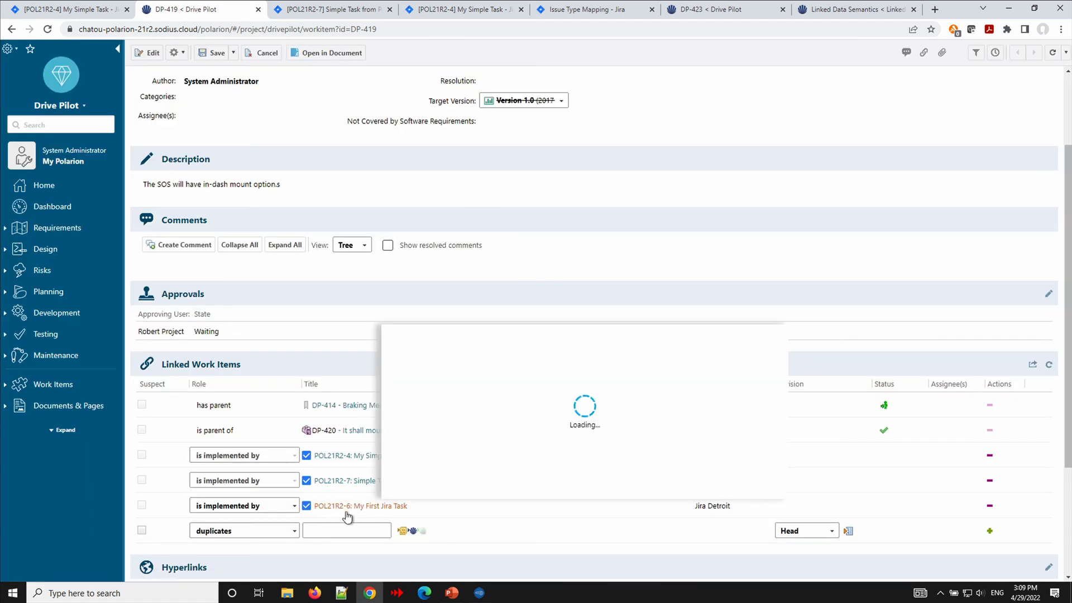
- Start another is implemented by link to an existing item in Jira Detroit -> Polar21r2 and switch to the filter-based issue search
left_click(294, 530)
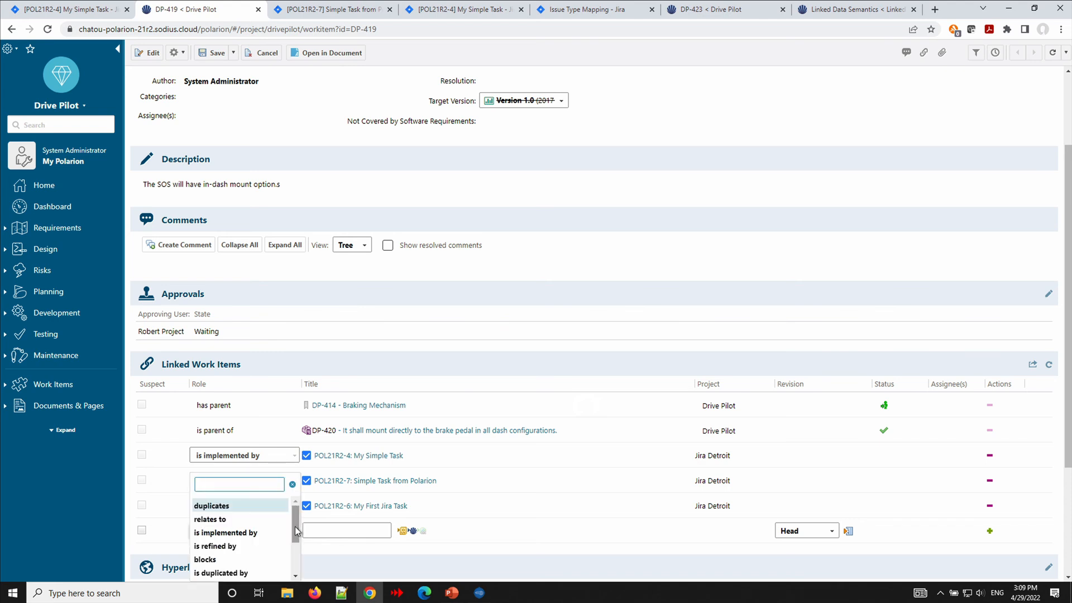
left_click(262, 533)
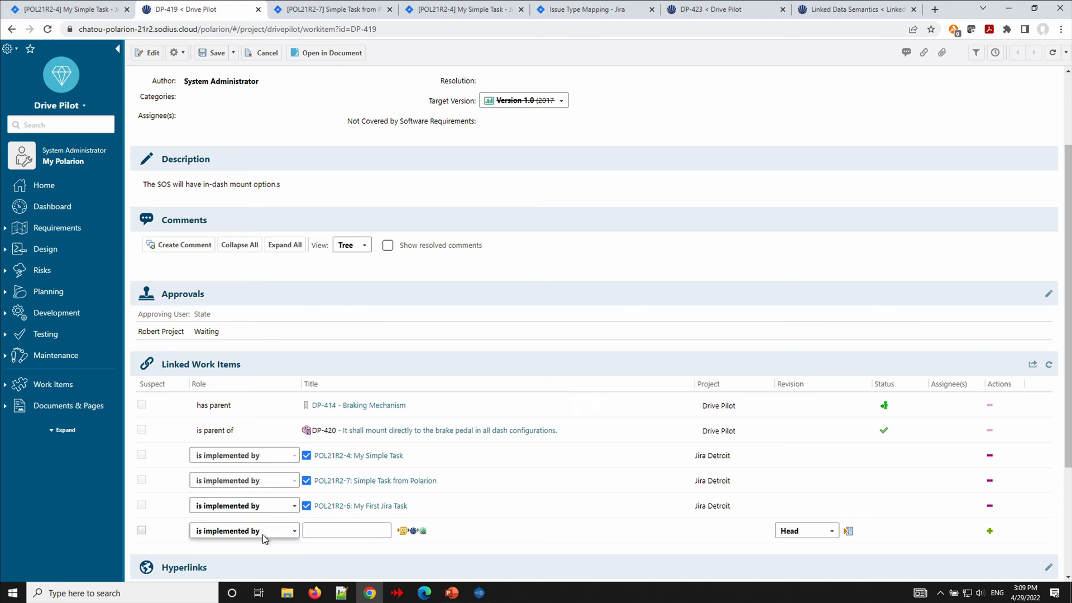
left_click(423, 531)
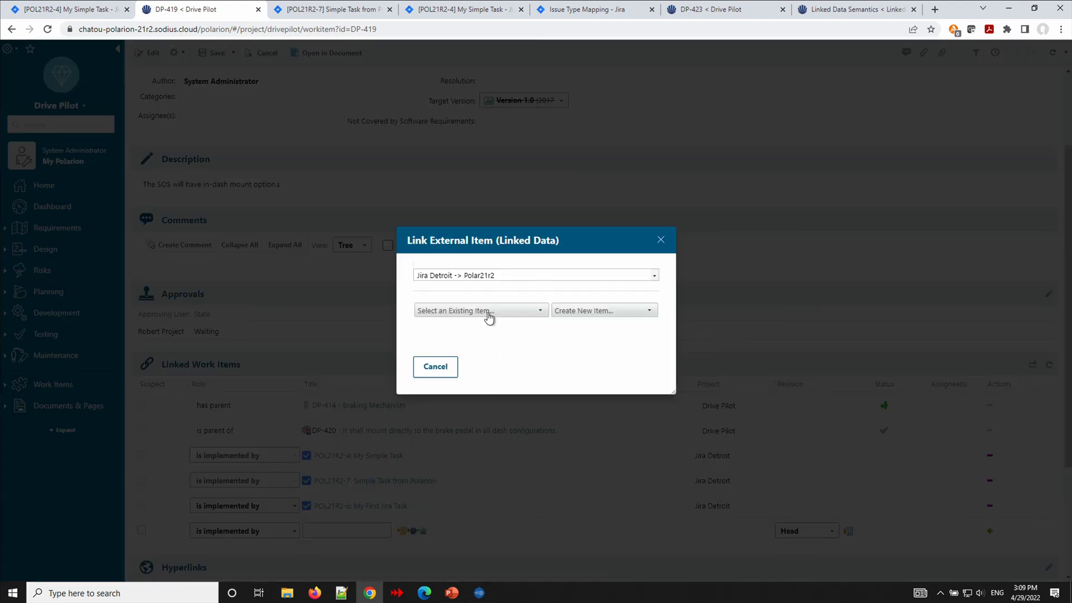
left_click(489, 319)
left_click(446, 386)
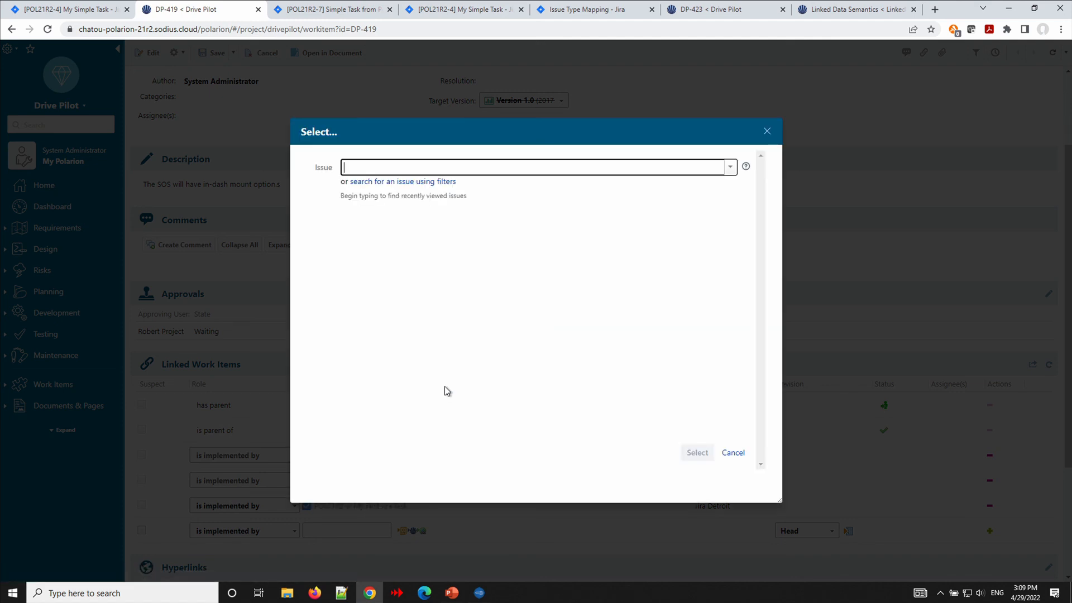
left_click(410, 182)
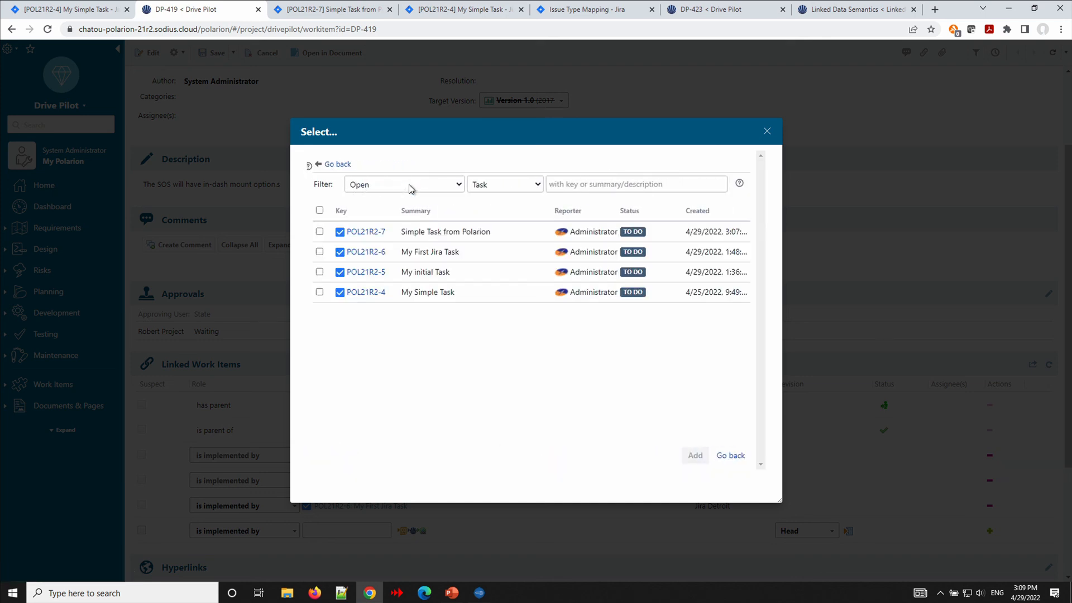
- Filter the open Jira issues by Story, by Bug, and finally by all Issues
left_click(539, 187)
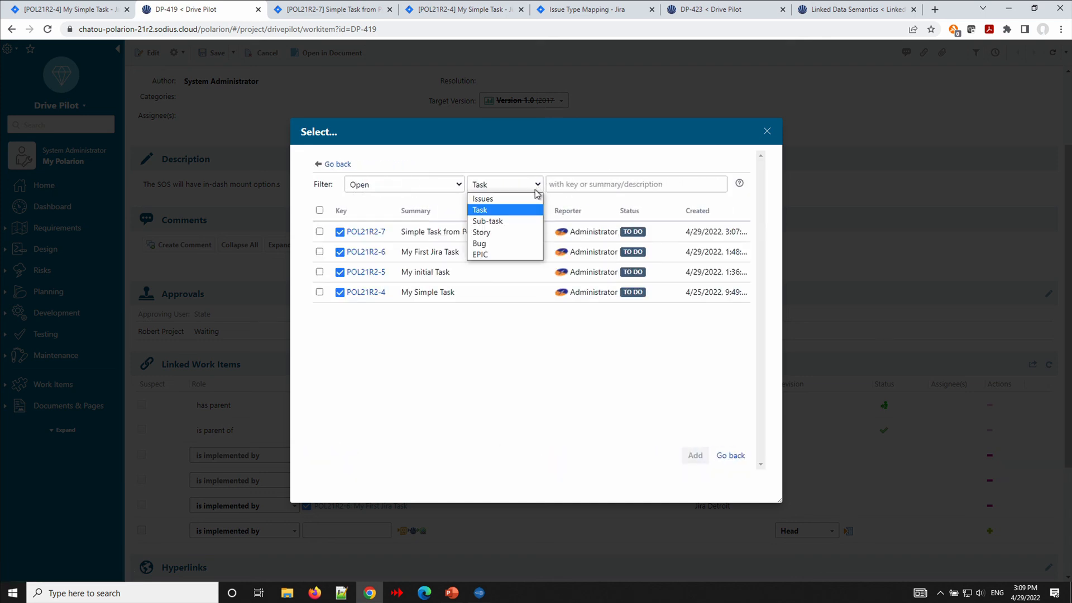
left_click(510, 232)
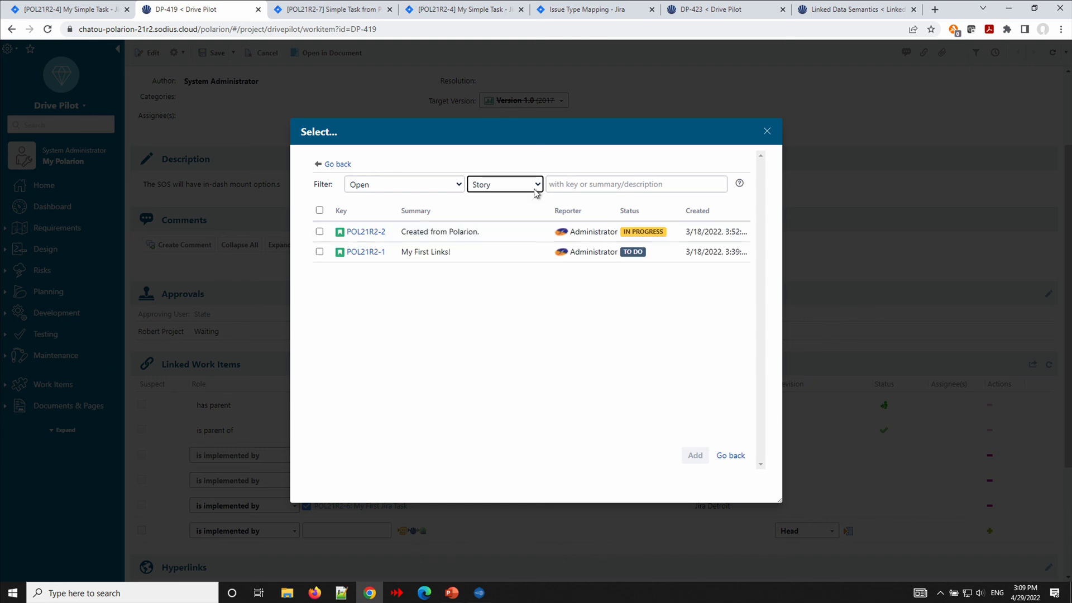
left_click(537, 193)
left_click(522, 243)
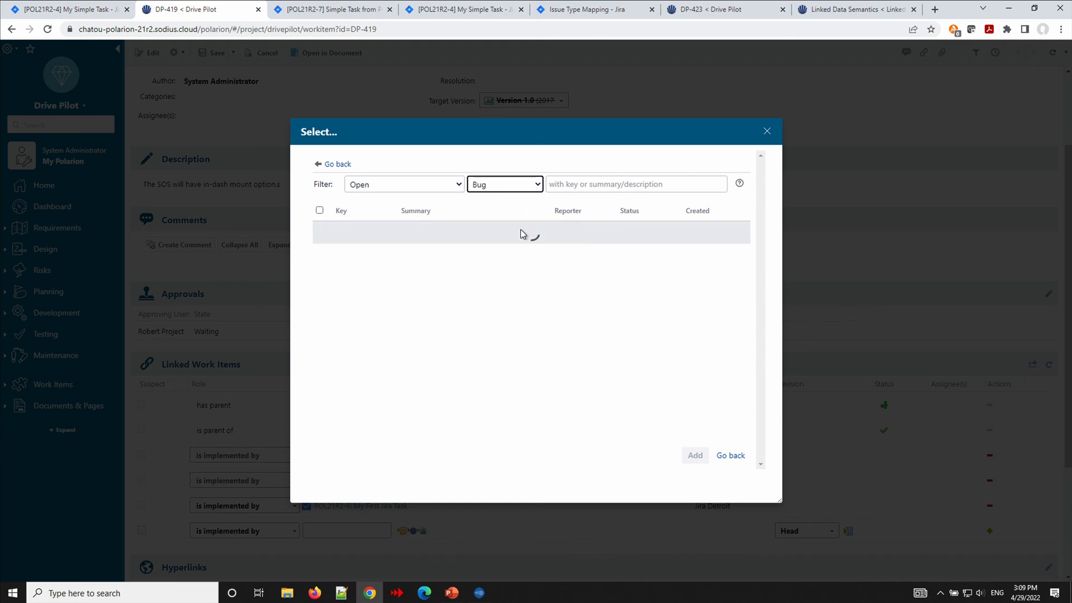
left_click(536, 193)
left_click(518, 201)
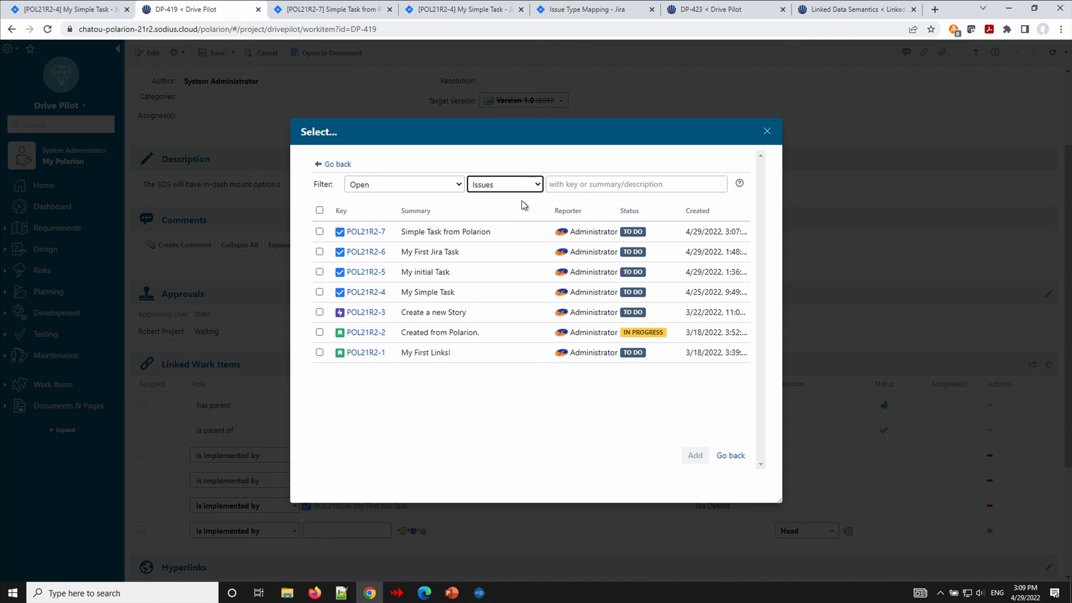
- Select POL21R2-5 (My initial Task) from the filtered issues and add it as DP-419's linked item
left_click(320, 272)
left_click(698, 456)
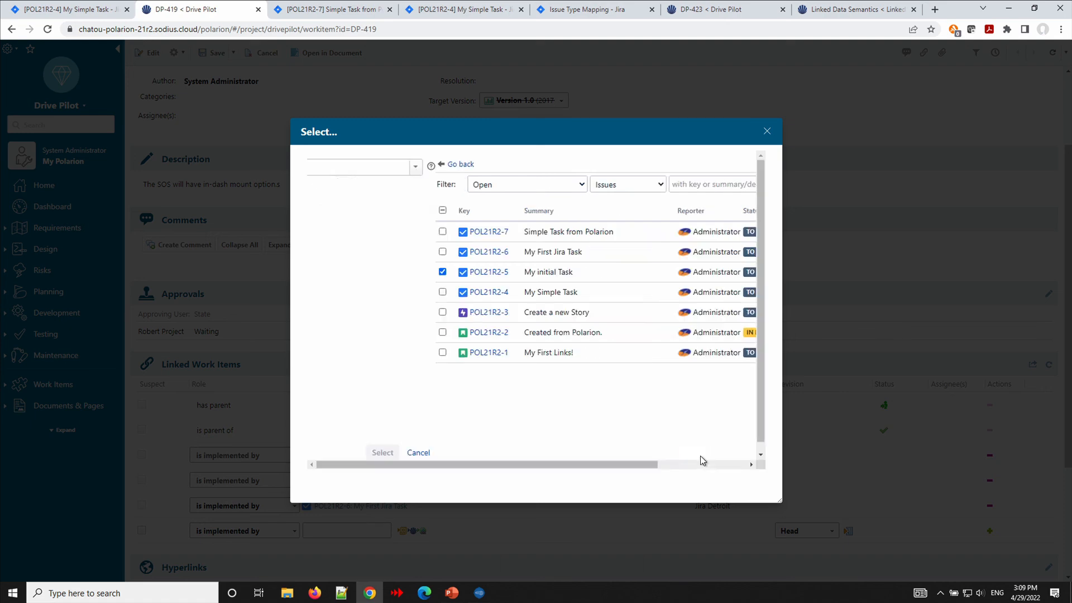
left_click(698, 456)
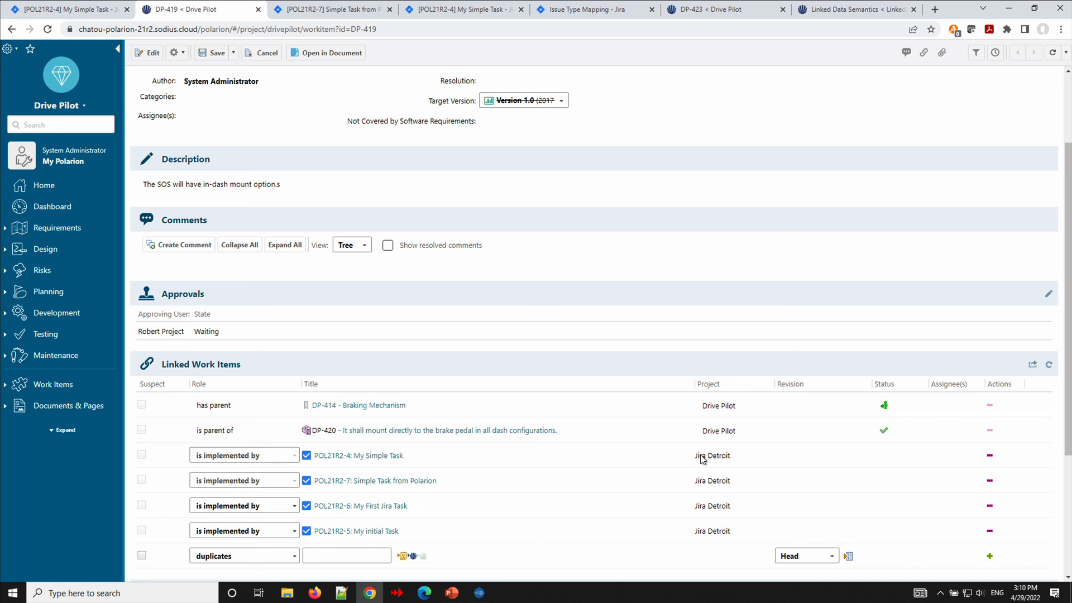
- Review DP-419's pending links, open My initial Task in Jira to check its issue links, and return to DP-419
scroll(701, 455, "up", 2)
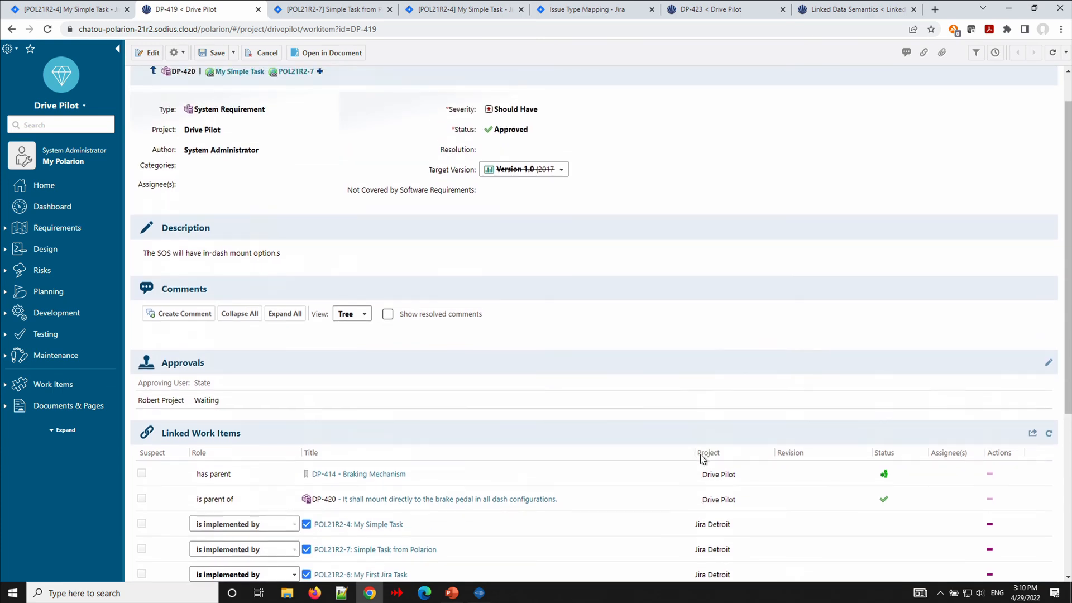
scroll(641, 445, "down", 5)
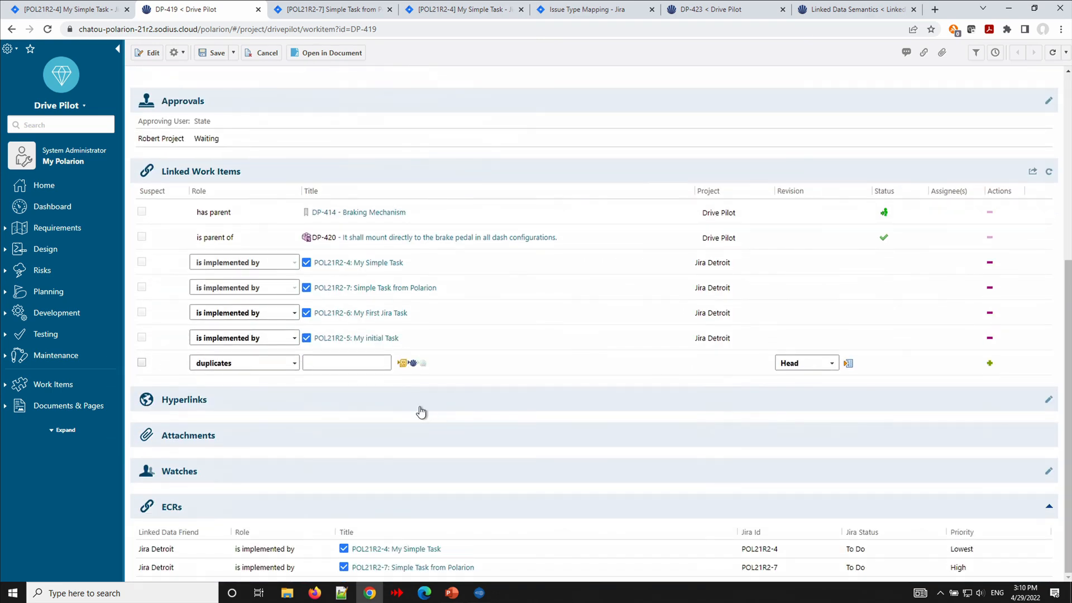
left_click(346, 337)
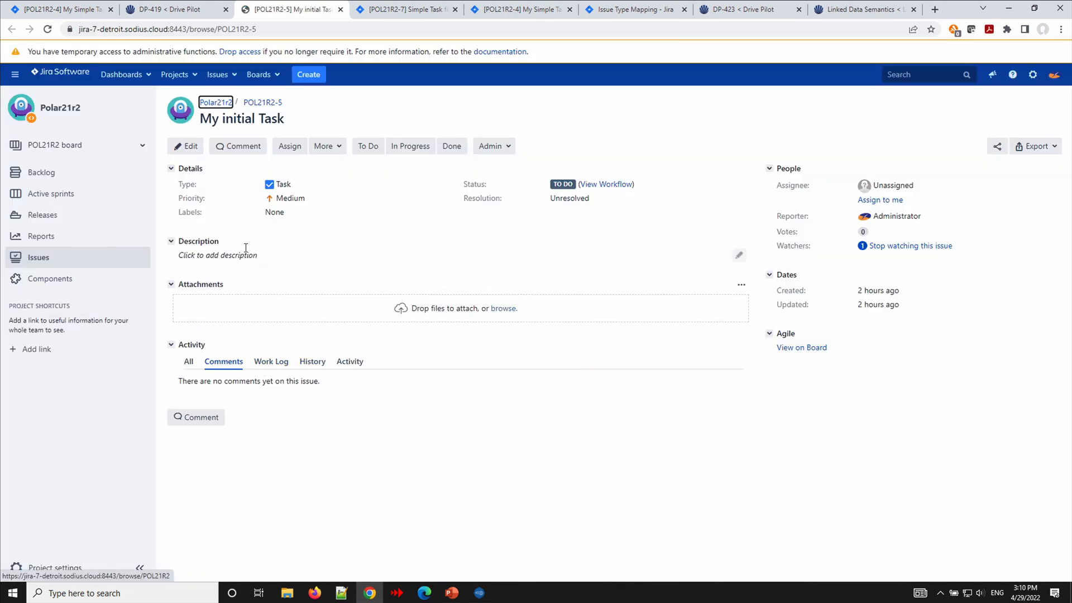
left_click(176, 17)
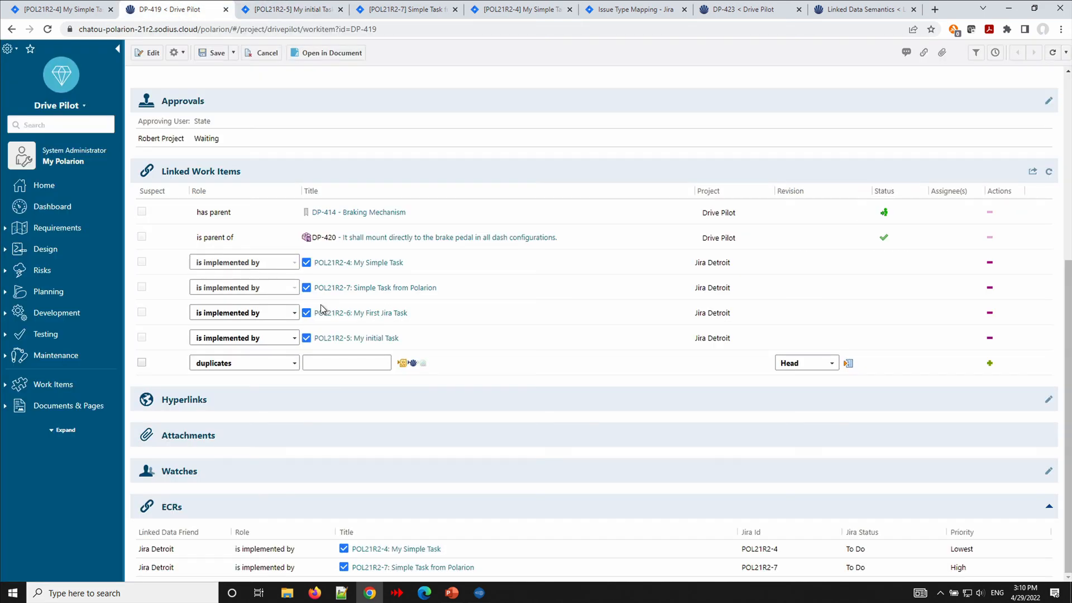
- Save DP-419 with the two added task links and review its Linked Work Items
scroll(321, 304, "up", 6)
left_click(213, 51)
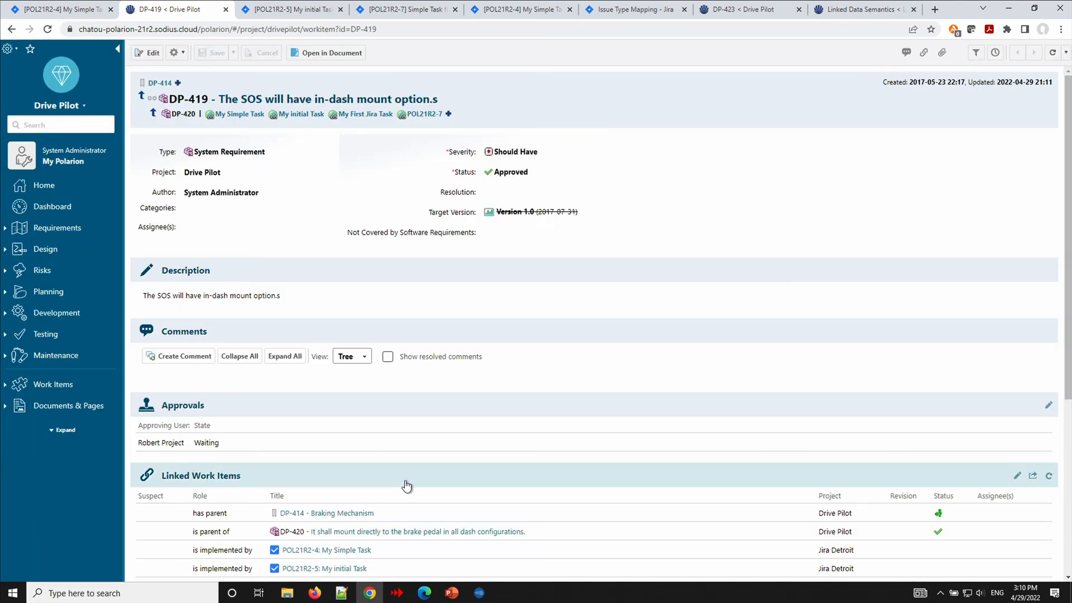
scroll(404, 481, "down", 4)
mouse_move(366, 393)
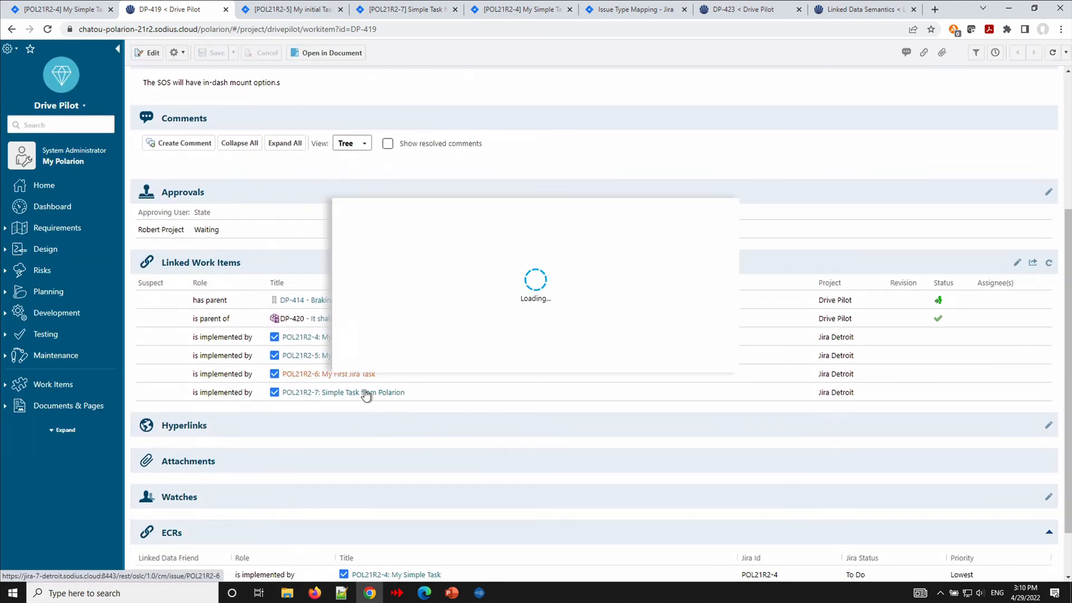
scroll(316, 161, "up", 2)
scroll(315, 162, "up", 2)
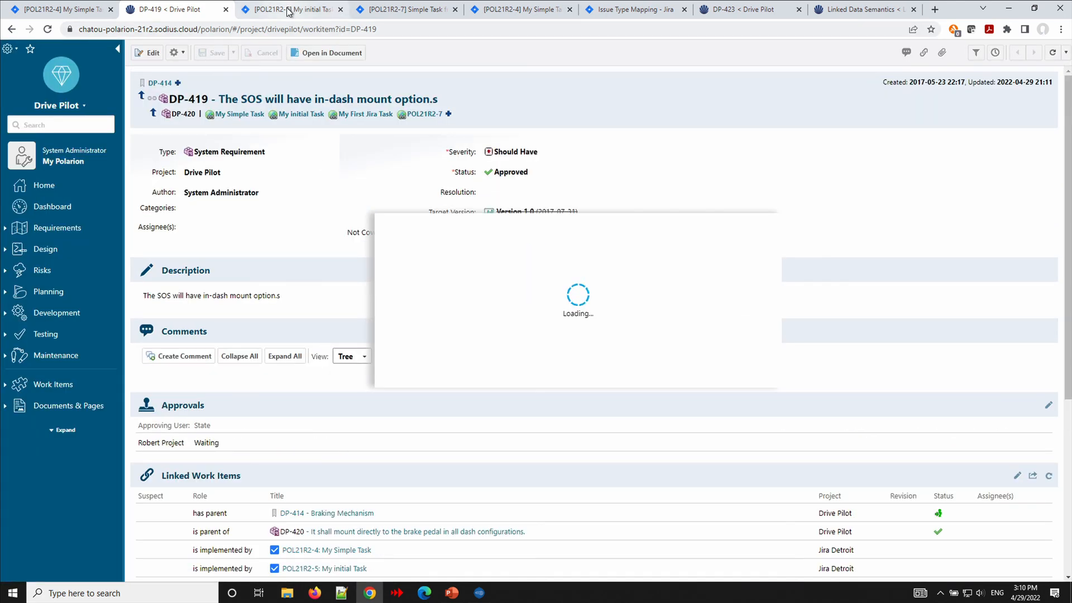
- Reload My initial Task in Jira to check its link to DP-419, and return to DP-419 in Polarion
left_click(293, 10)
left_click(48, 29)
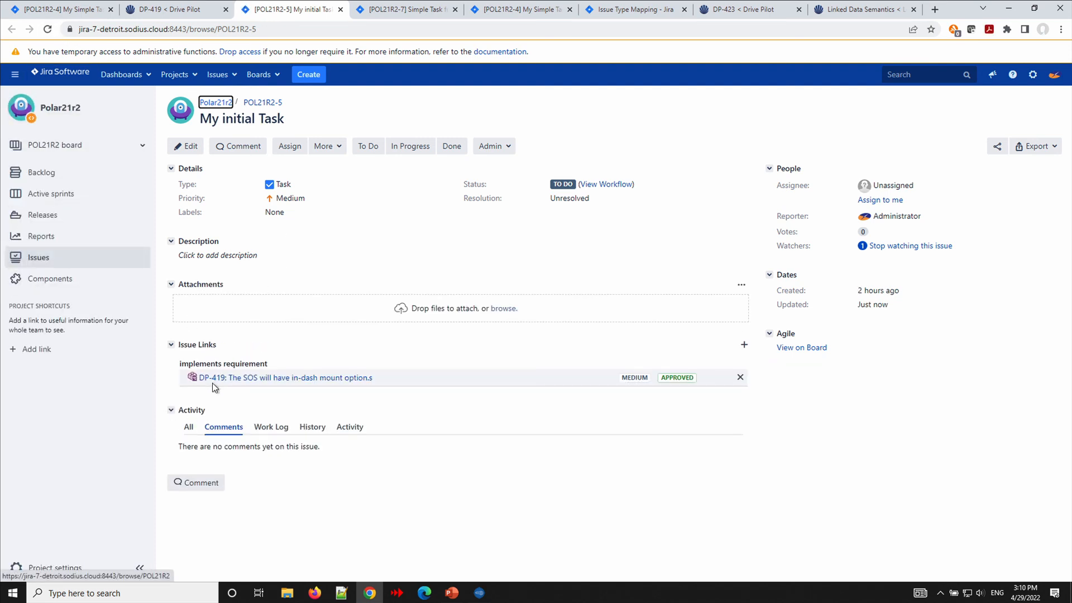
left_click(179, 17)
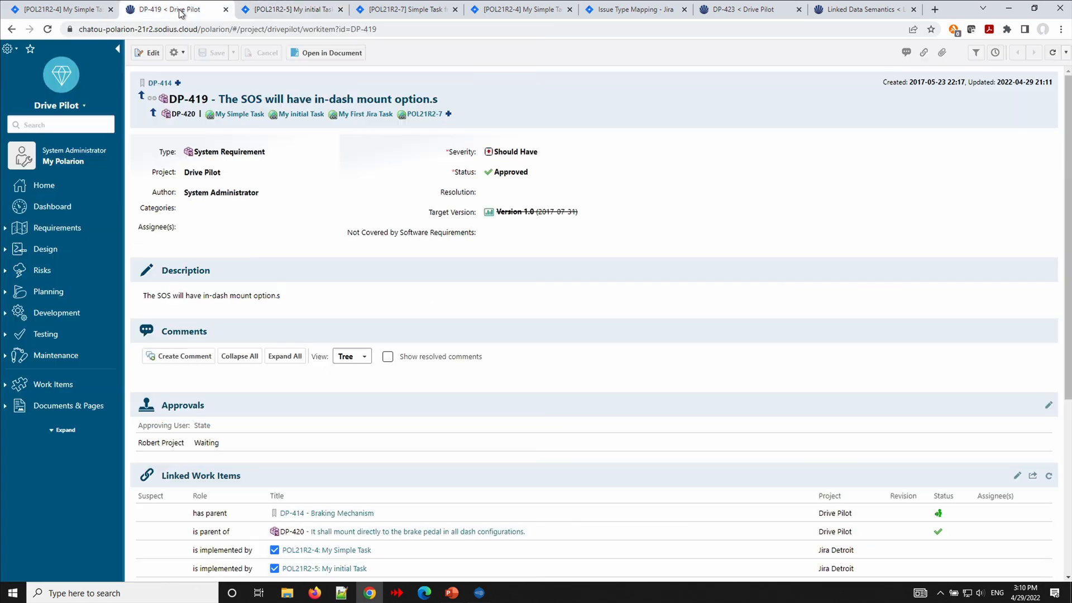
- Examine the Jira tasks in DP-419's Linked Work Items and ECRs sections, including their status and priority
scroll(310, 310, "down", 3)
scroll(311, 314, "down", 2)
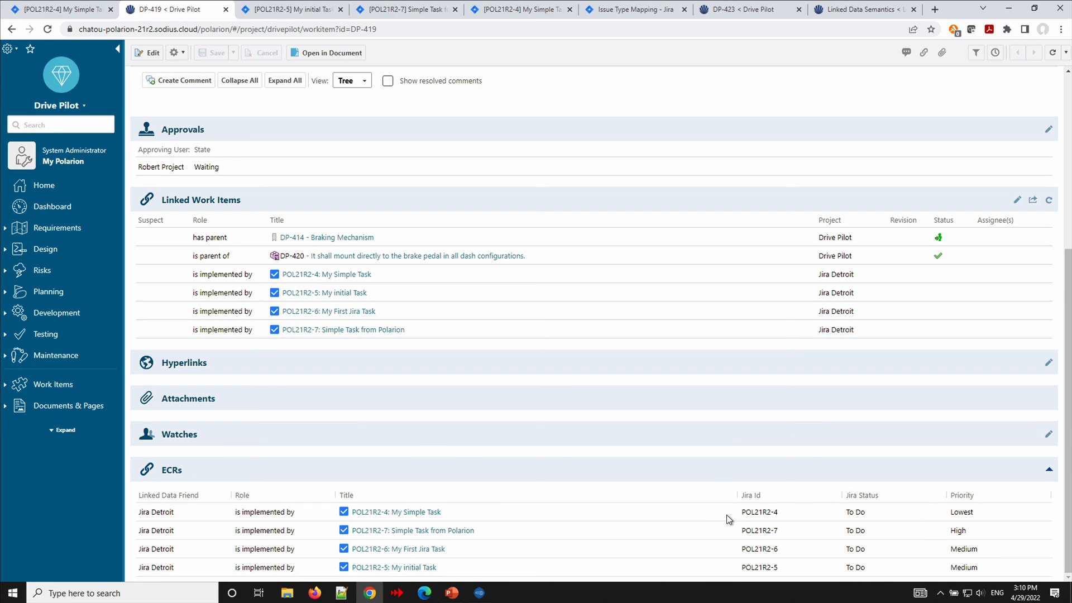
scroll(727, 518, "up", 5)
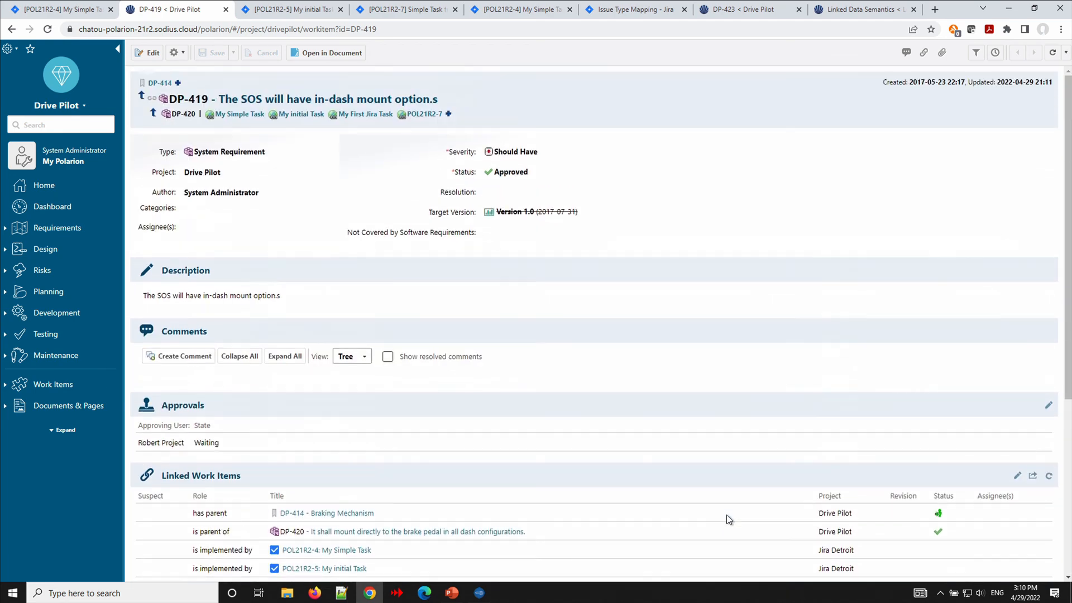